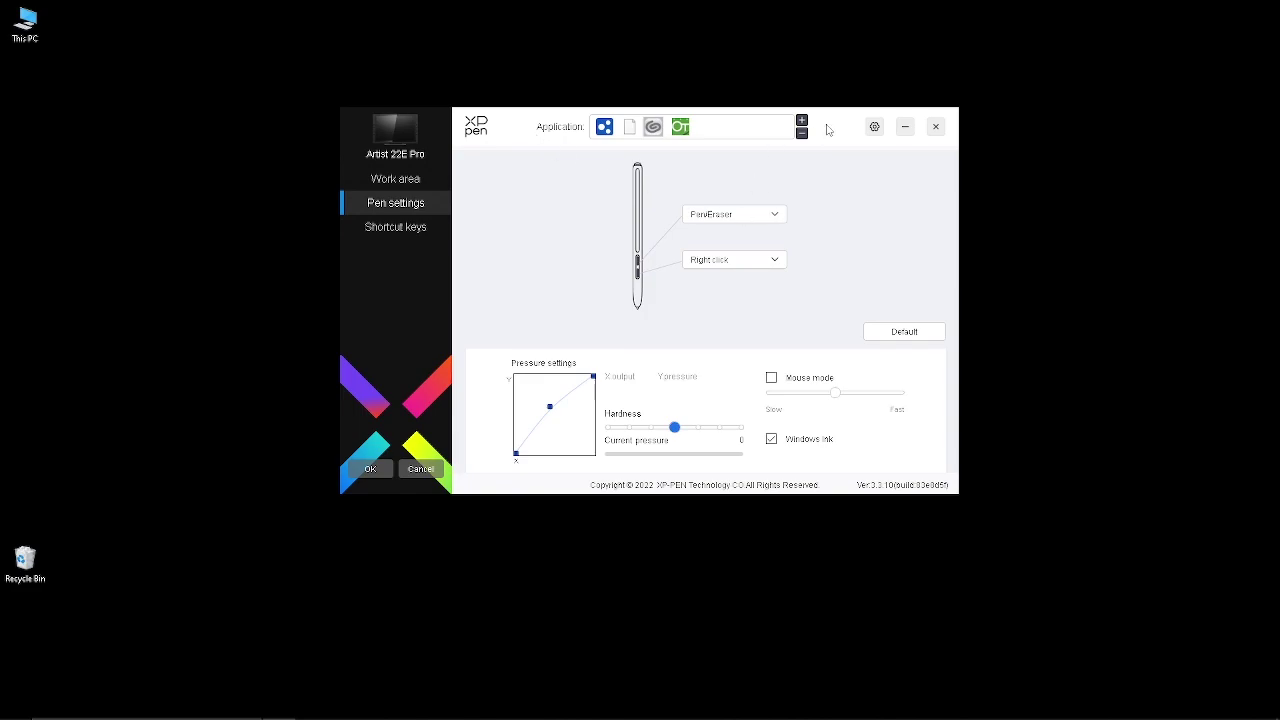
pyautogui.moveTo(829, 127); pyautogui.dragTo(851, 141)
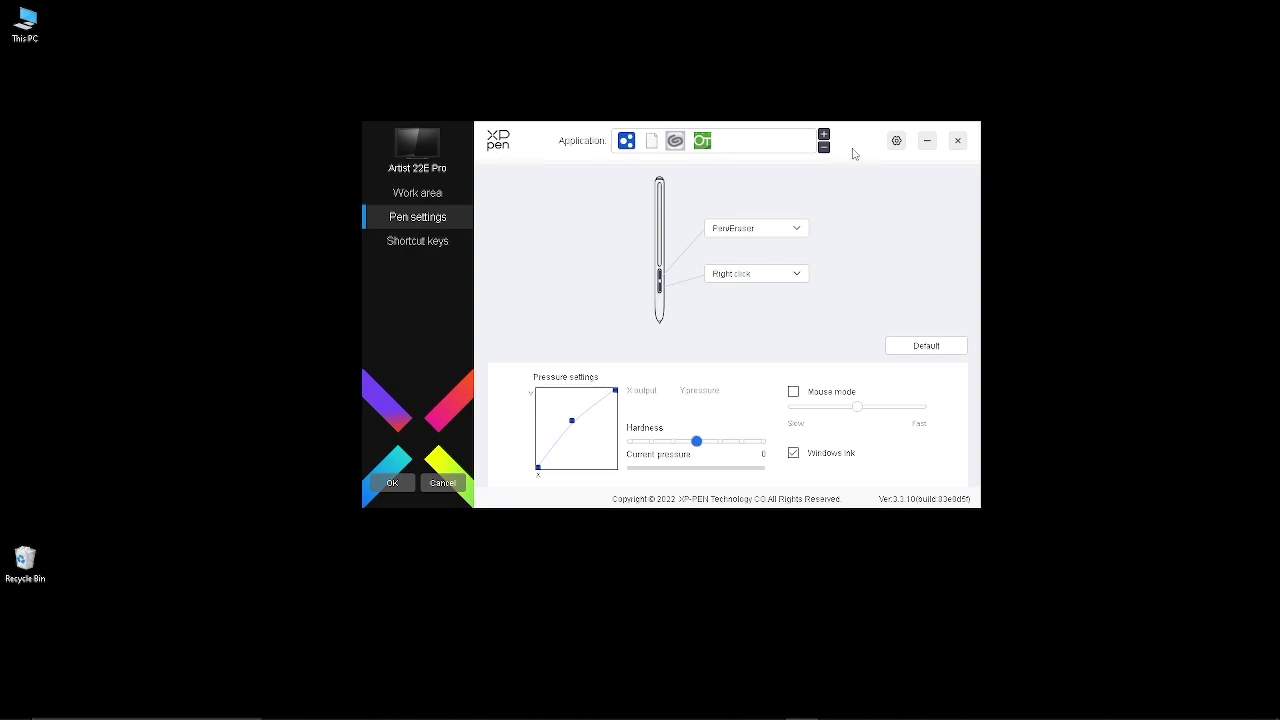
pyautogui.moveTo(855, 153); pyautogui.dragTo(811, 146)
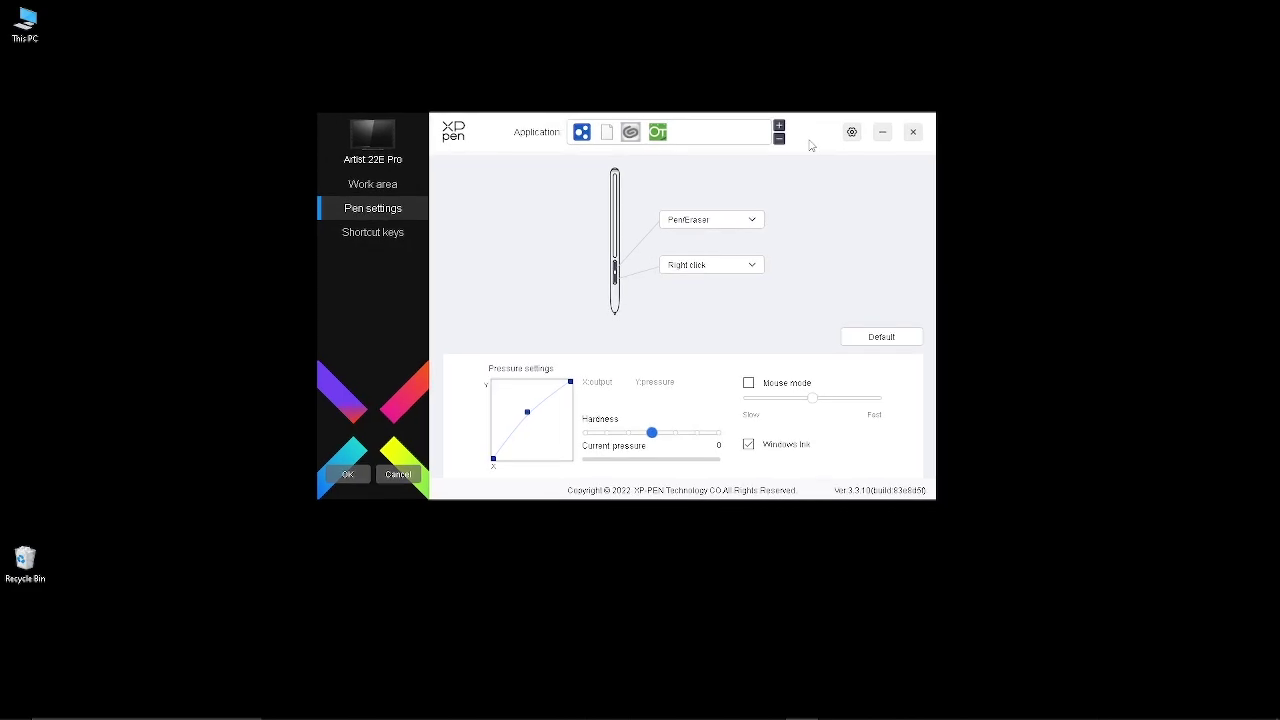
pyautogui.click(393, 235)
pyautogui.moveTo(794, 140); pyautogui.dragTo(775, 133)
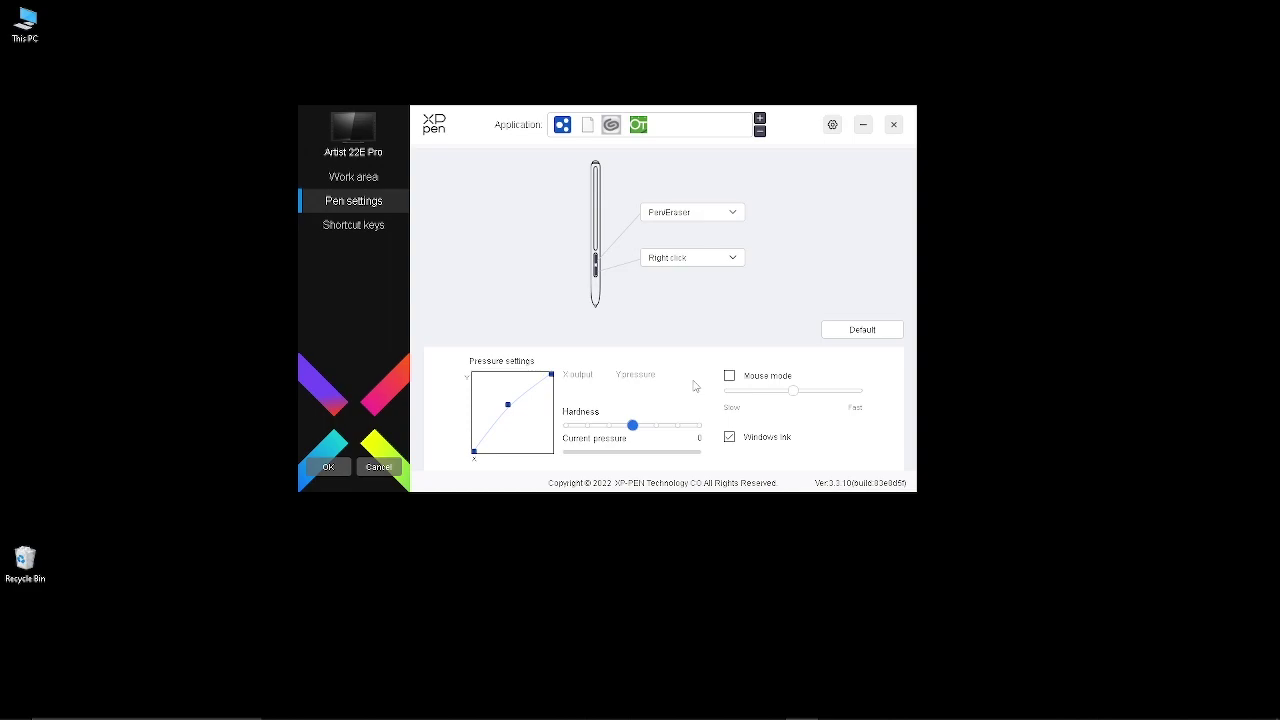
pyautogui.moveTo(786, 131)
pyautogui.mouseDown()
pyautogui.moveTo(840, 164)
pyautogui.moveTo(808, 140)
pyautogui.mouseUp()
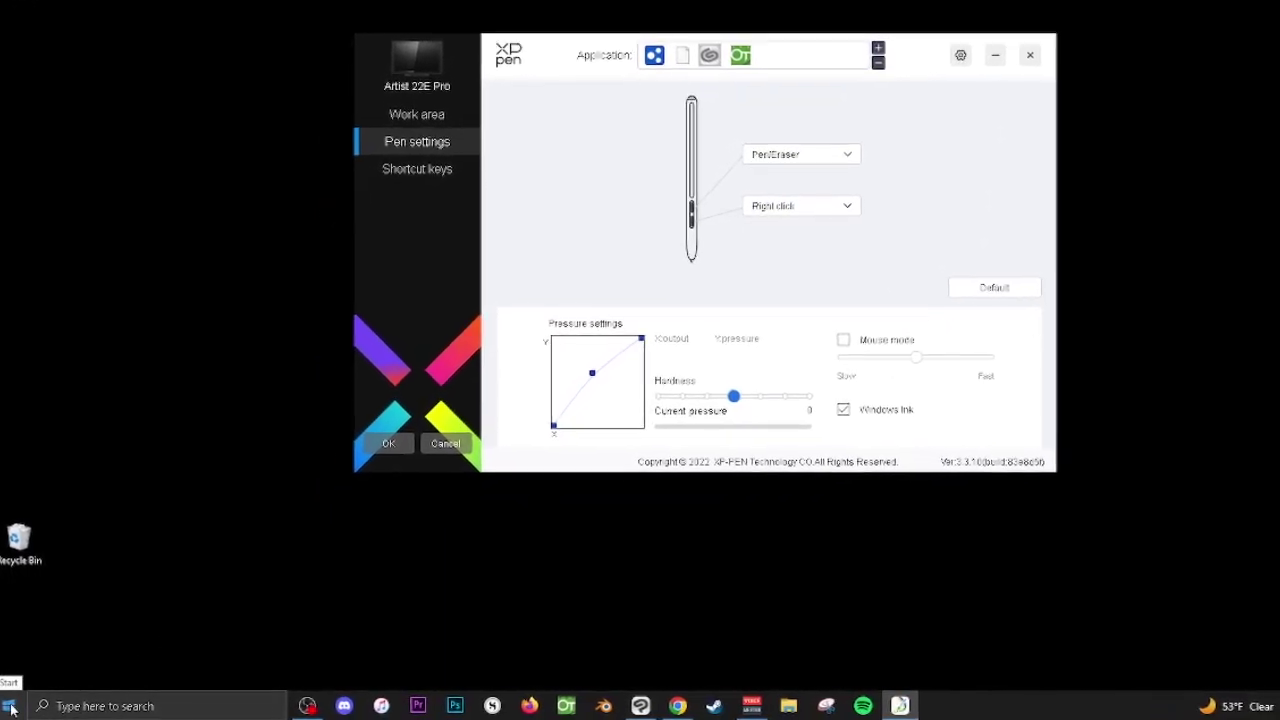
# Search Windows for "power plan", open the power plan editor and bring up its advanced power settings
pyautogui.click(125, 706)
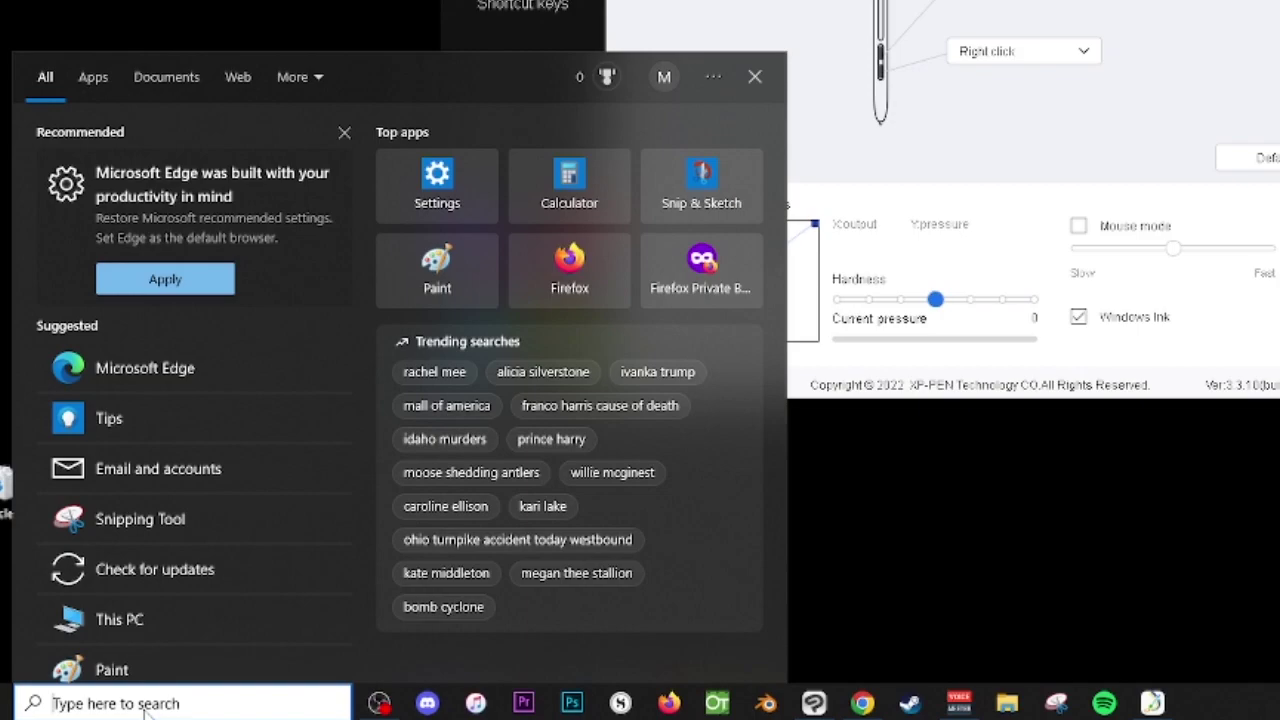
pyautogui.write('power')
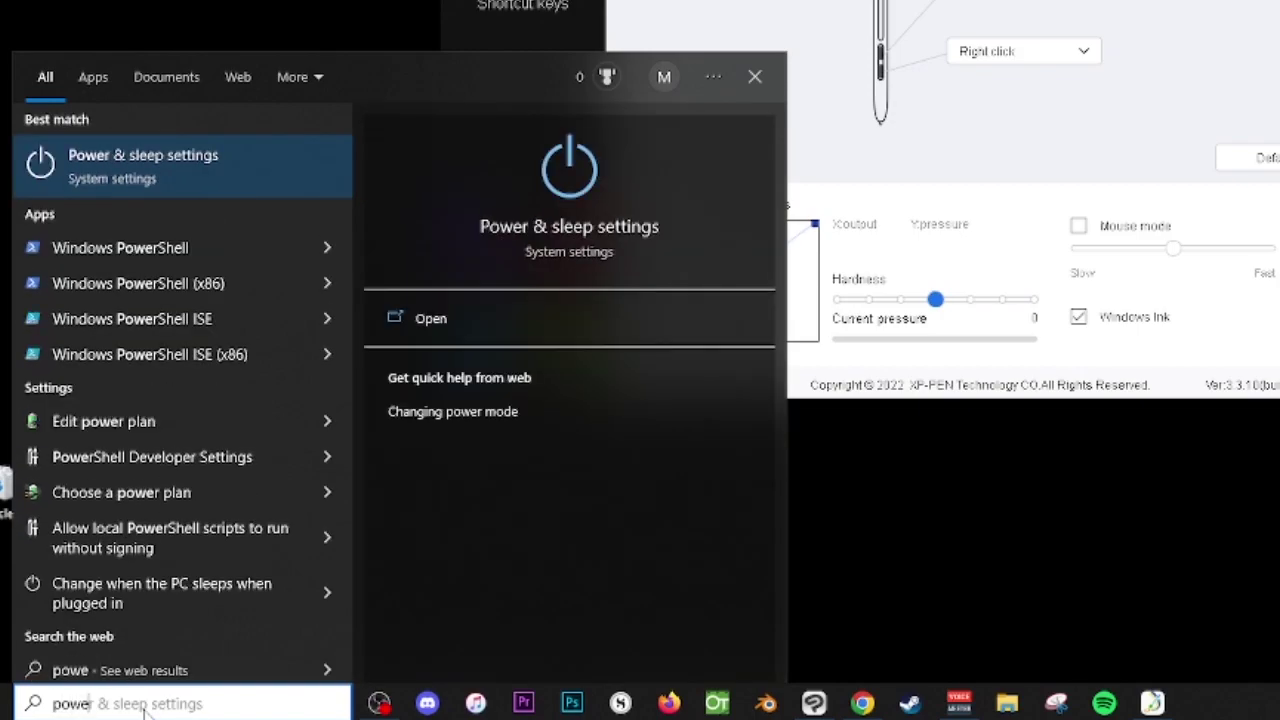
pyautogui.write(' plan')
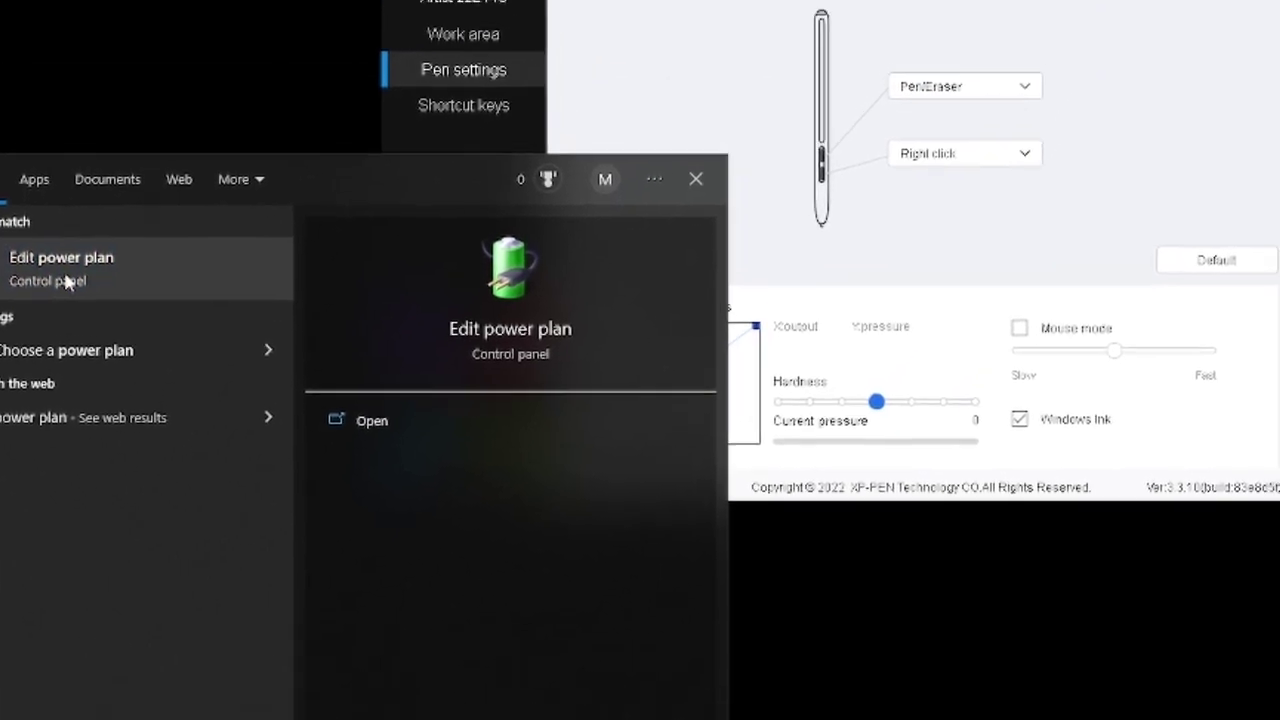
pyautogui.click(120, 172)
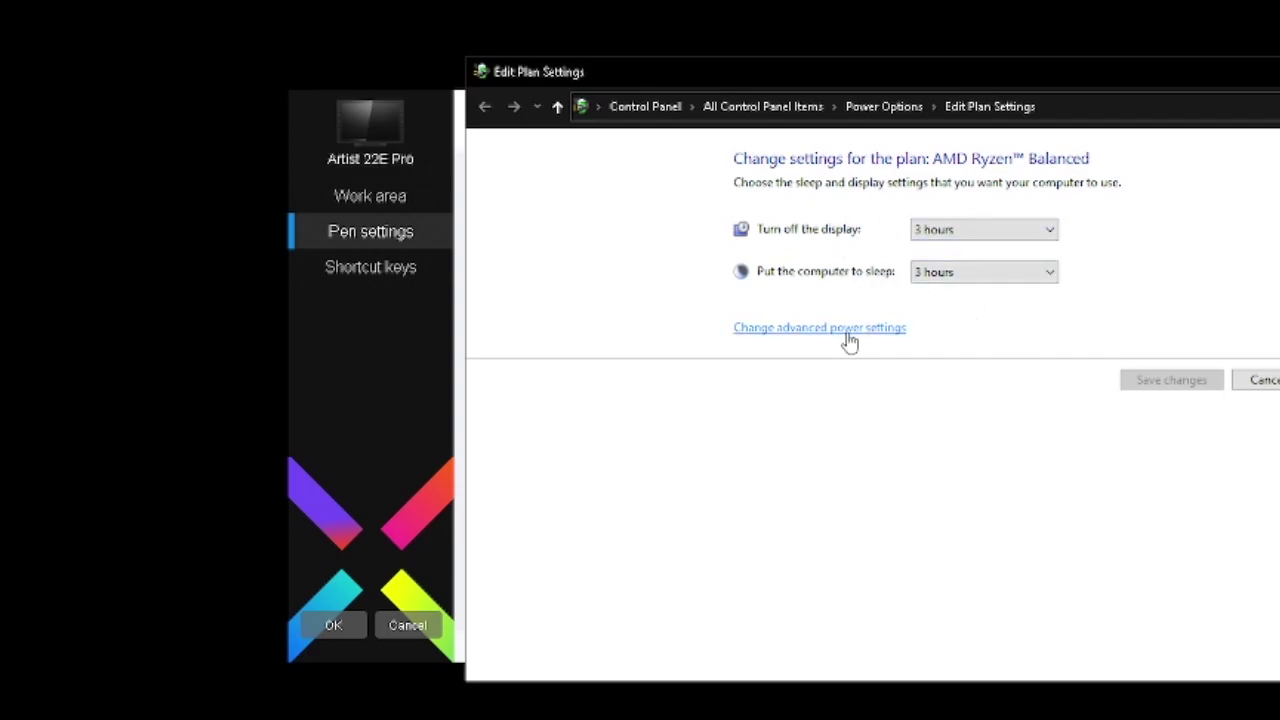
pyautogui.click(838, 341)
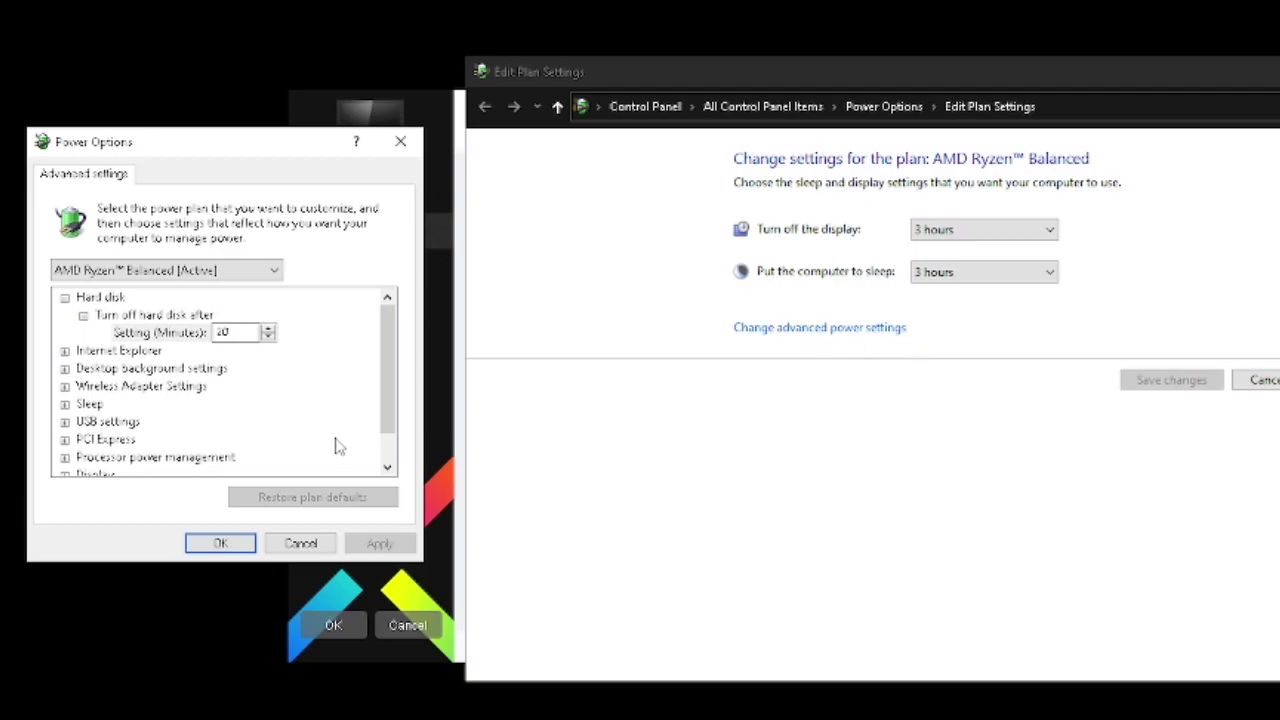
# Set the USB selective suspend setting under USB settings to Disabled, apply the change and close the power options
pyautogui.scroll(-1, 220, 409)
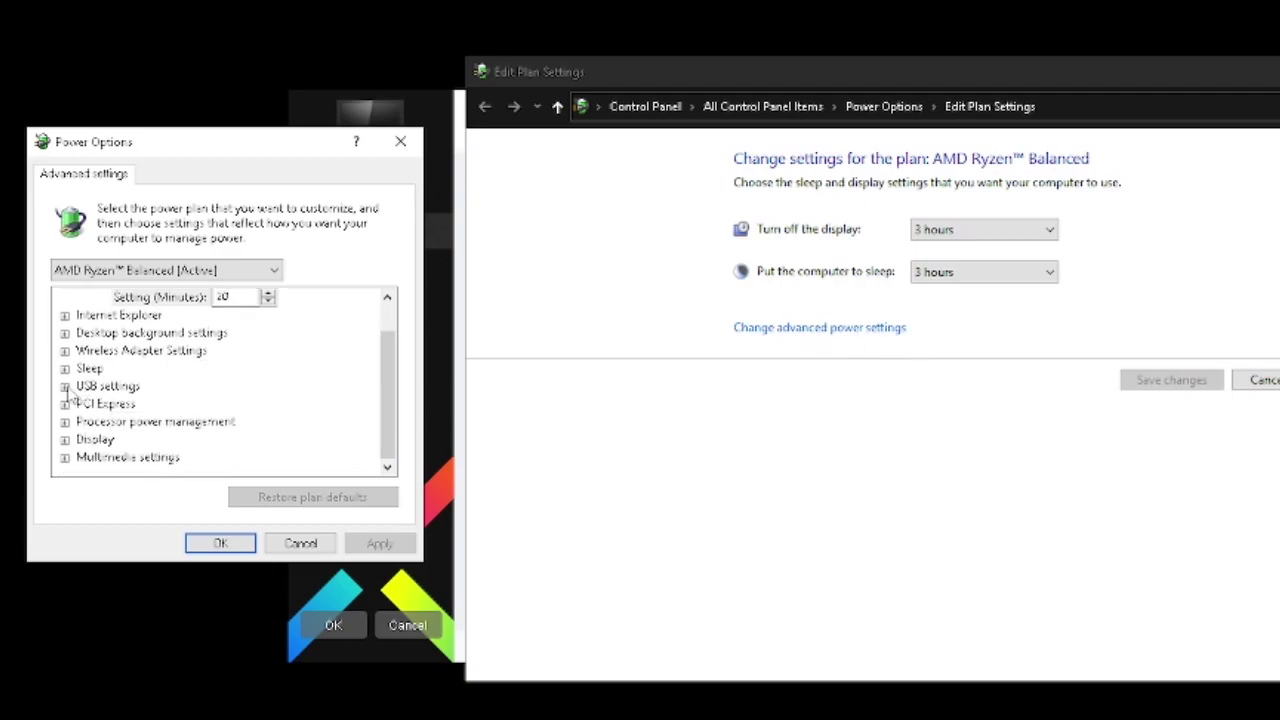
pyautogui.click(65, 387)
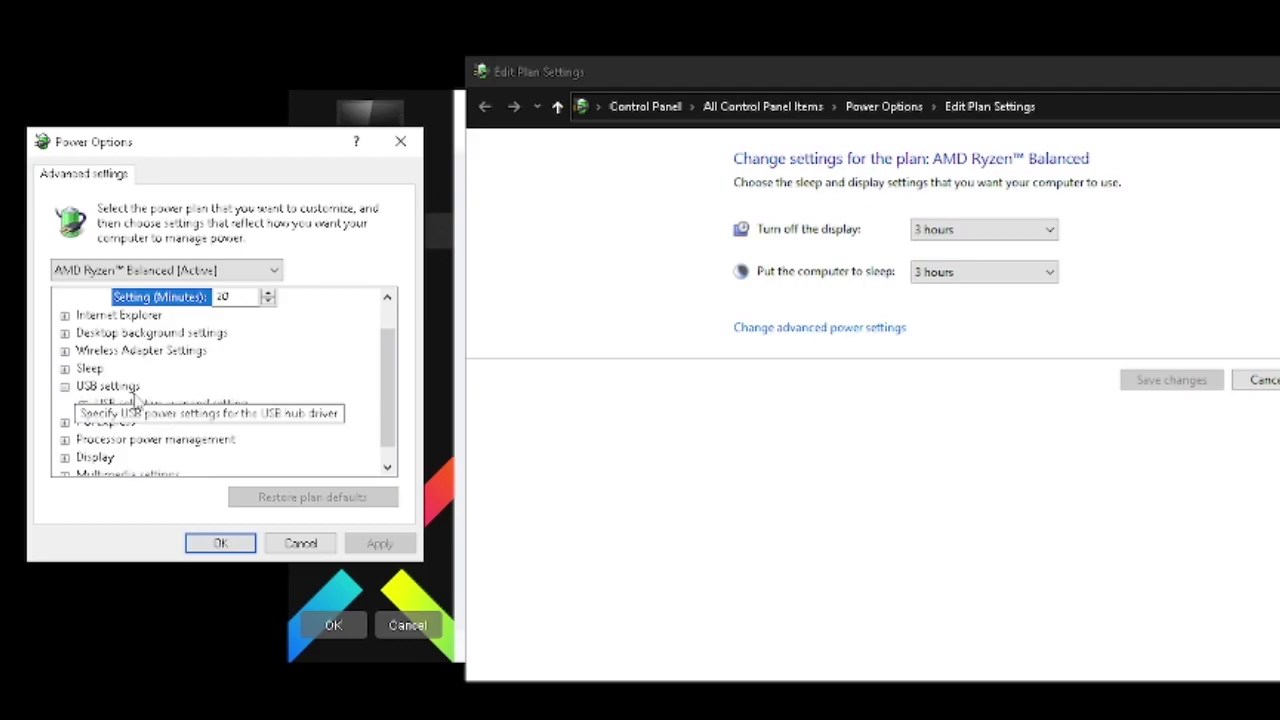
pyautogui.click(84, 404)
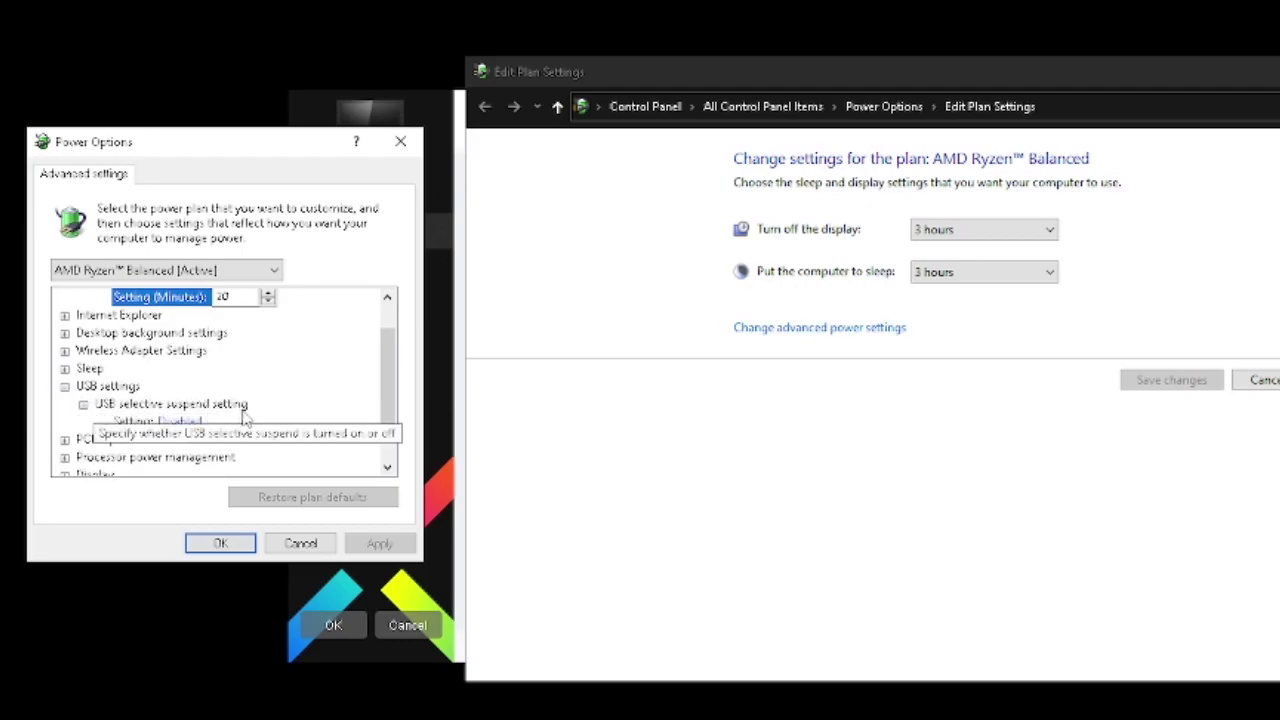
pyautogui.click(183, 424)
pyautogui.click(222, 424)
pyautogui.click(210, 455)
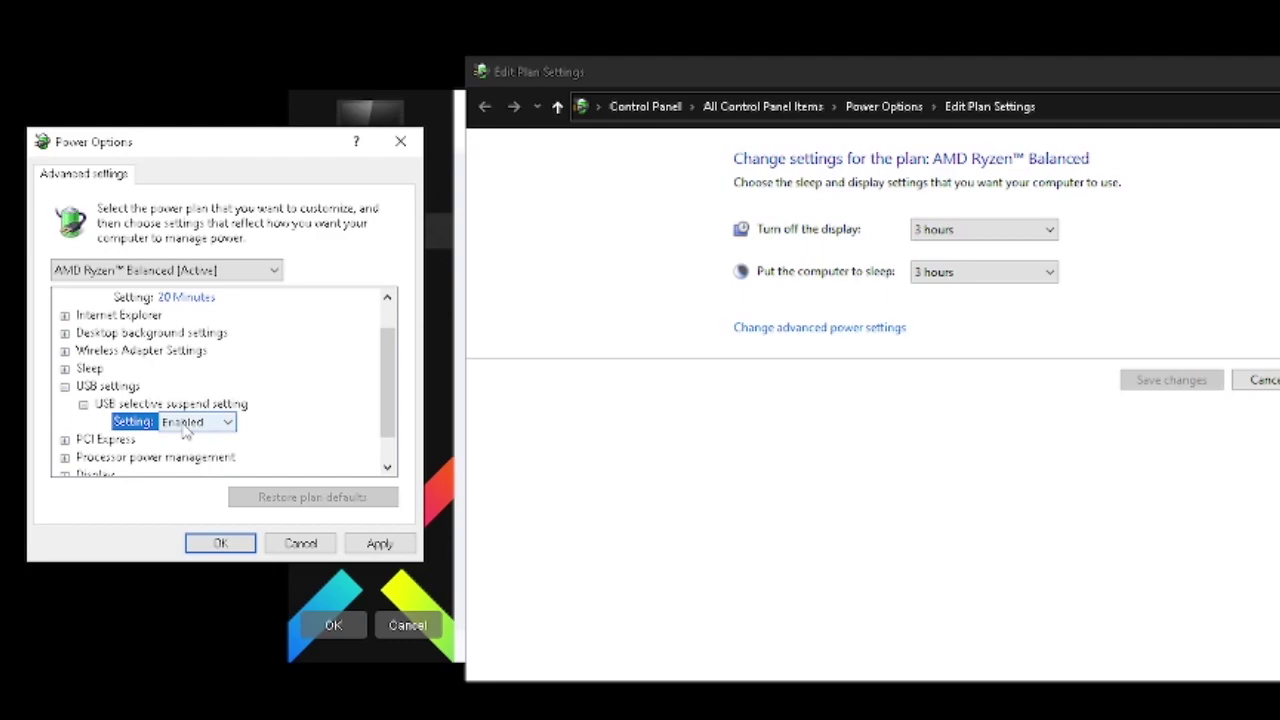
pyautogui.click(222, 424)
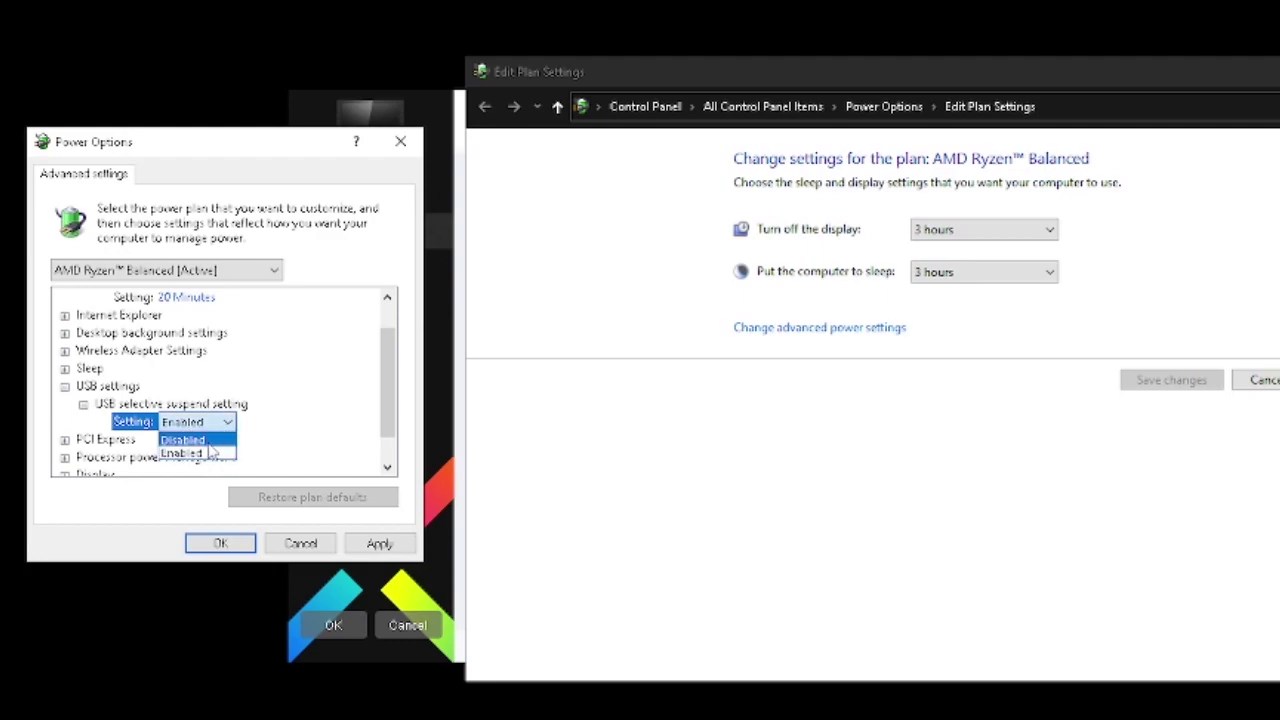
pyautogui.click(200, 440)
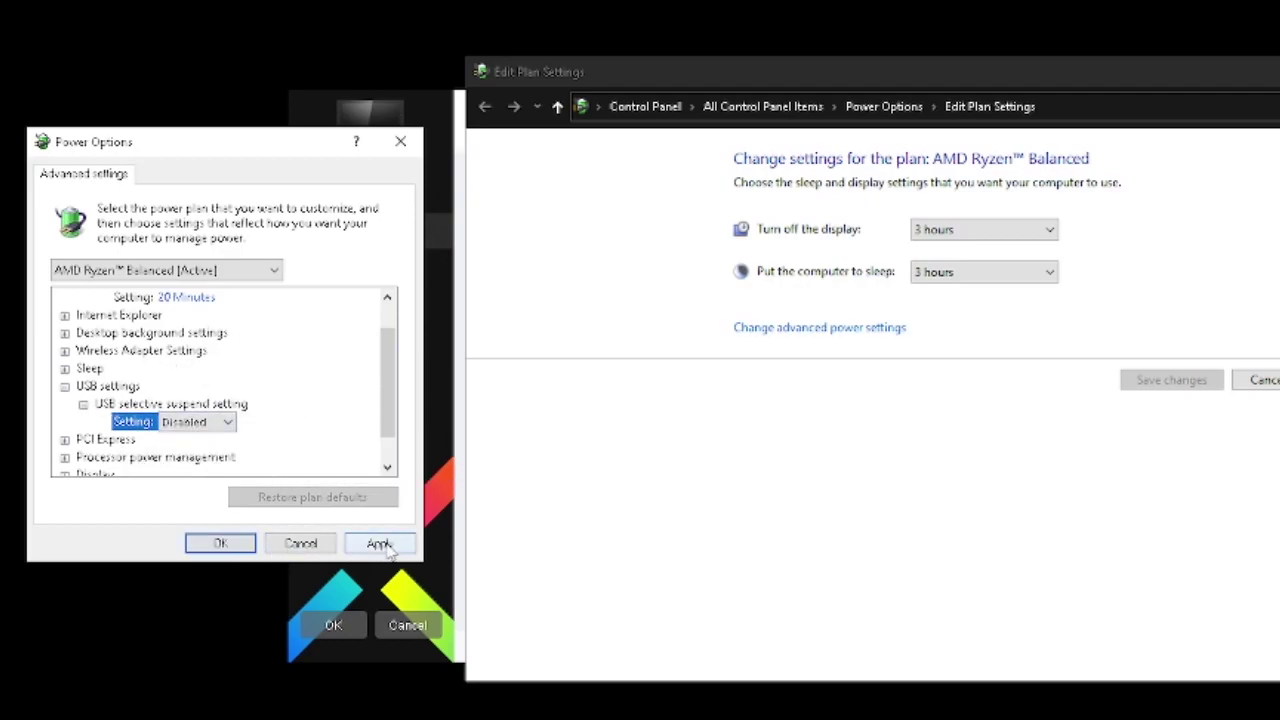
pyautogui.click(382, 546)
pyautogui.click(232, 548)
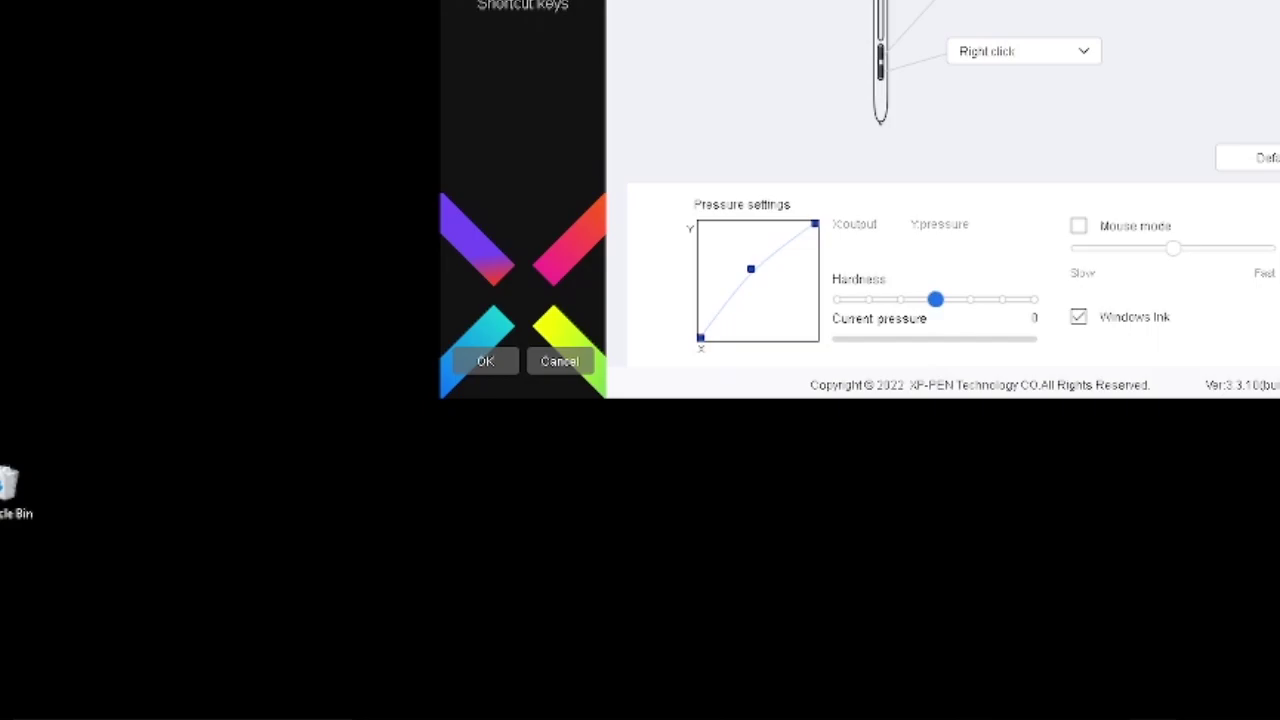
# Search Windows for "device", open Device Manager and expand the Universal Serial Bus controllers category
pyautogui.moveTo(400, 718)
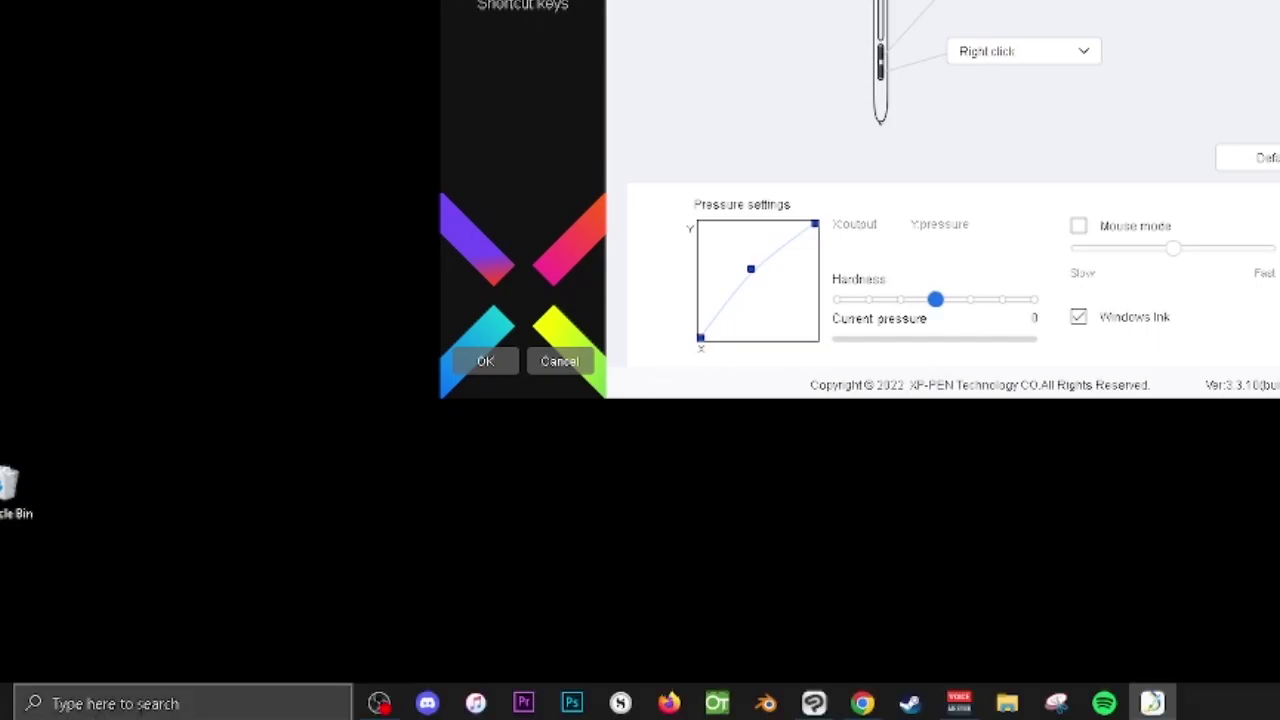
pyautogui.click(170, 704)
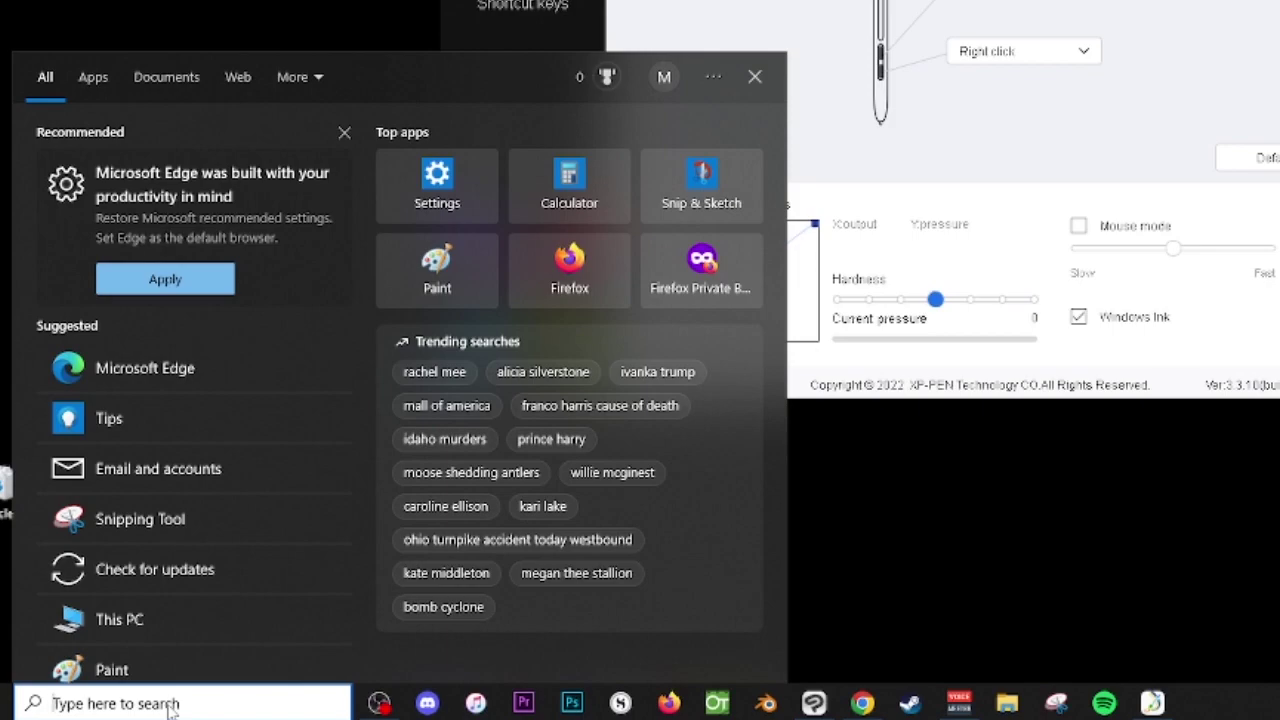
pyautogui.write('devi')
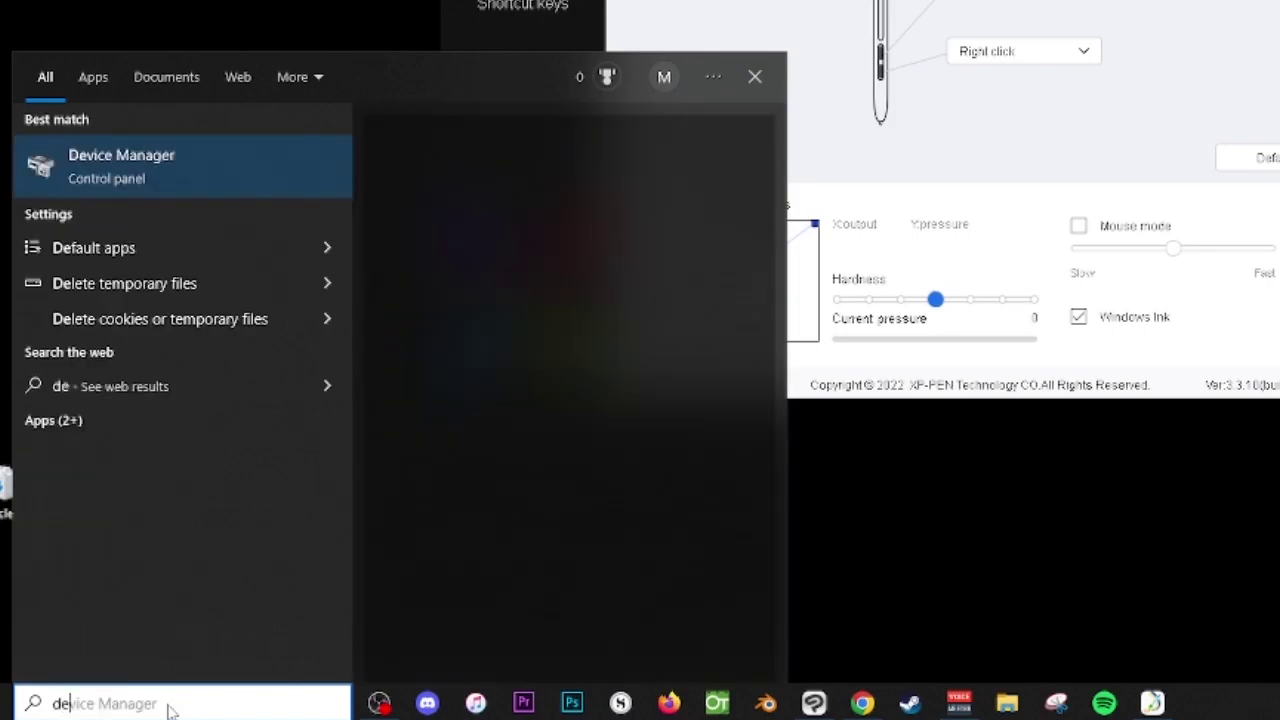
pyautogui.write('ce')
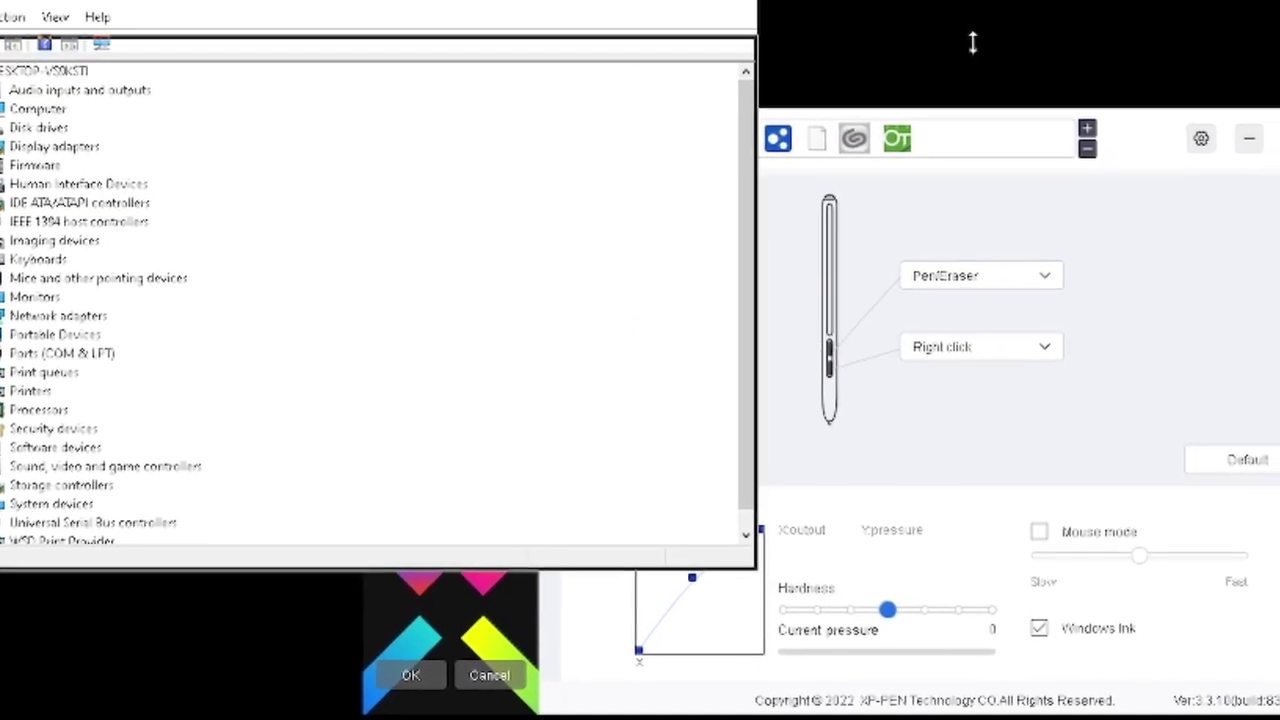
pyautogui.moveTo(443, 43); pyautogui.dragTo(963, 50)
pyautogui.scroll(-2, 700, 447)
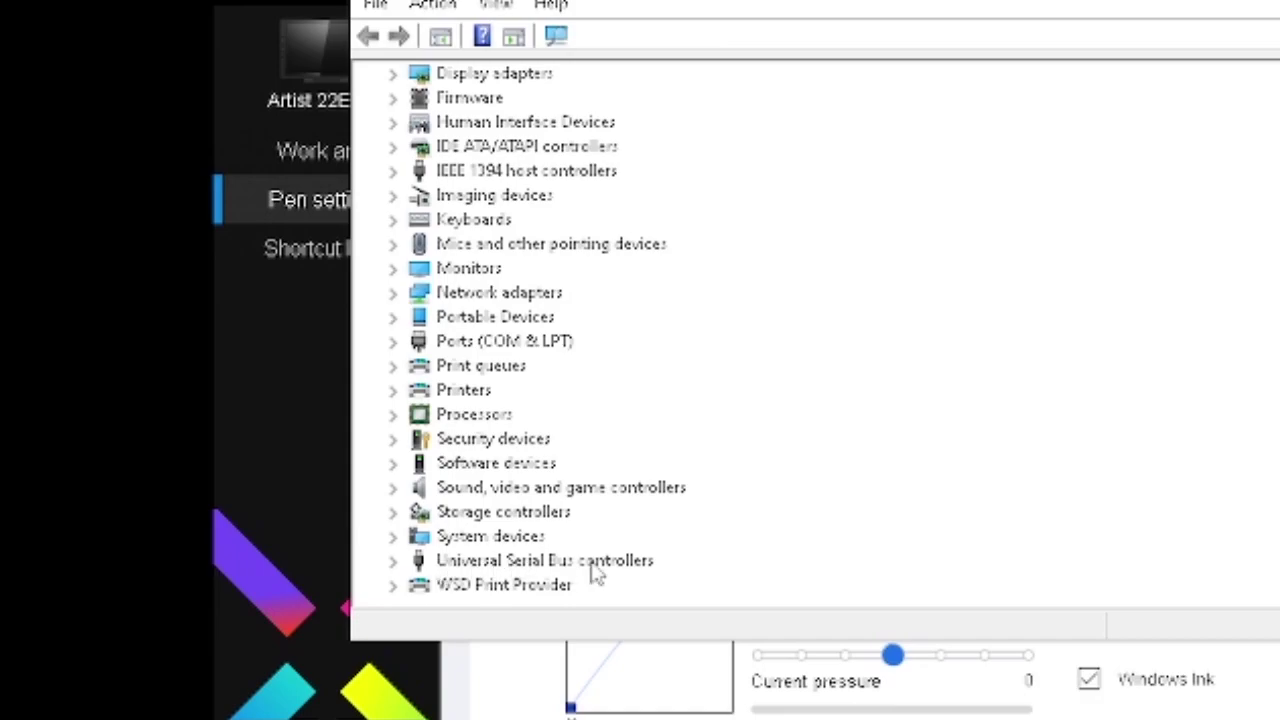
pyautogui.click(394, 562)
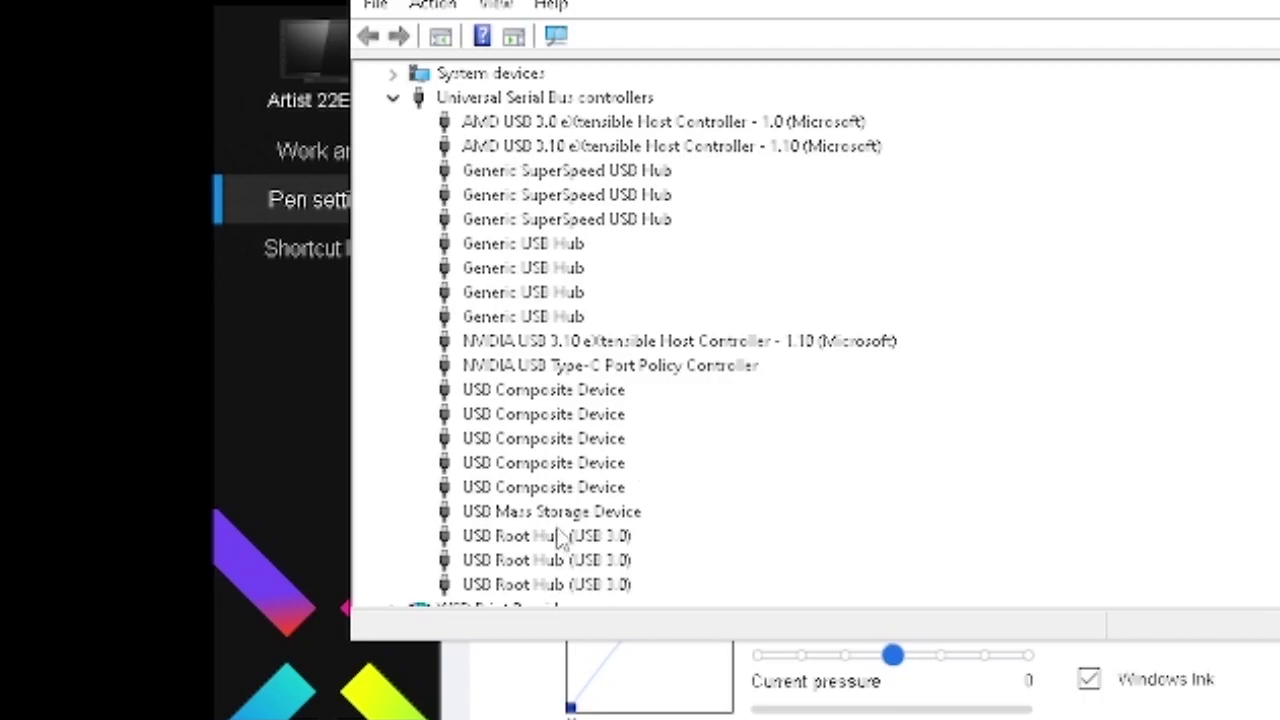
# Check the first Generic USB Hub's power management option that lets the computer turn it off, leaving the option unticked
pyautogui.click(570, 246)
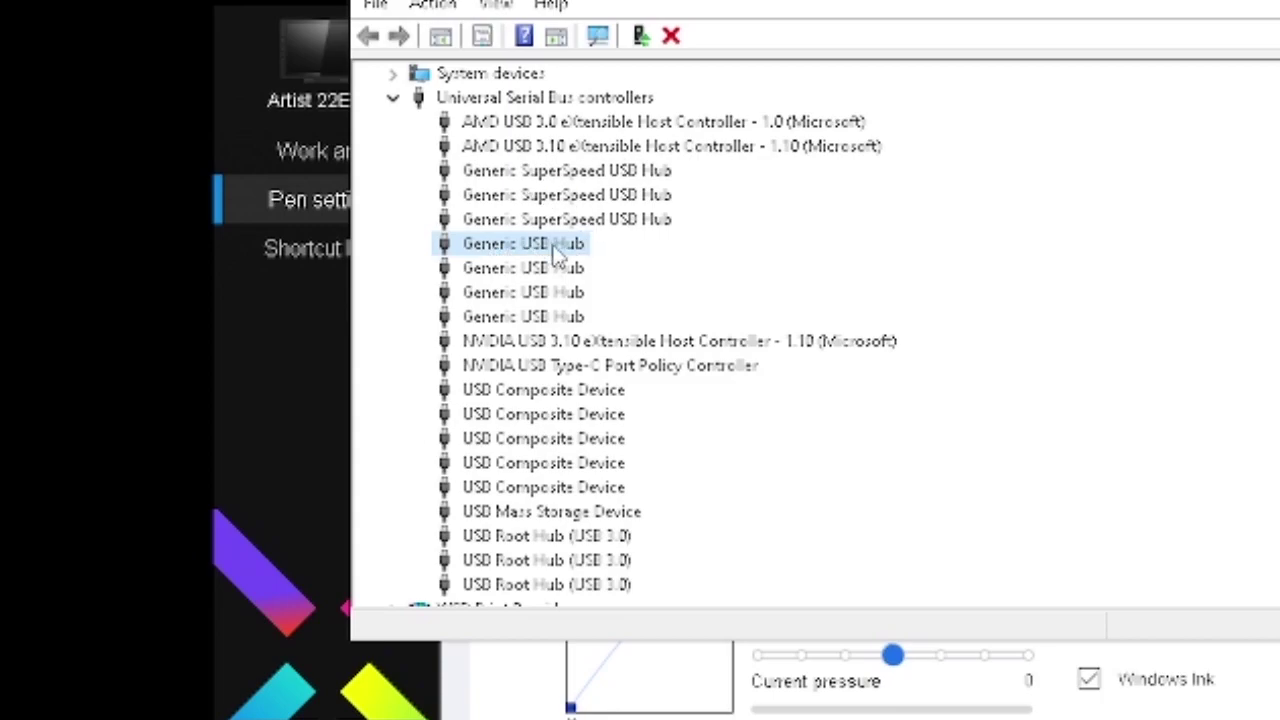
pyautogui.click(540, 538)
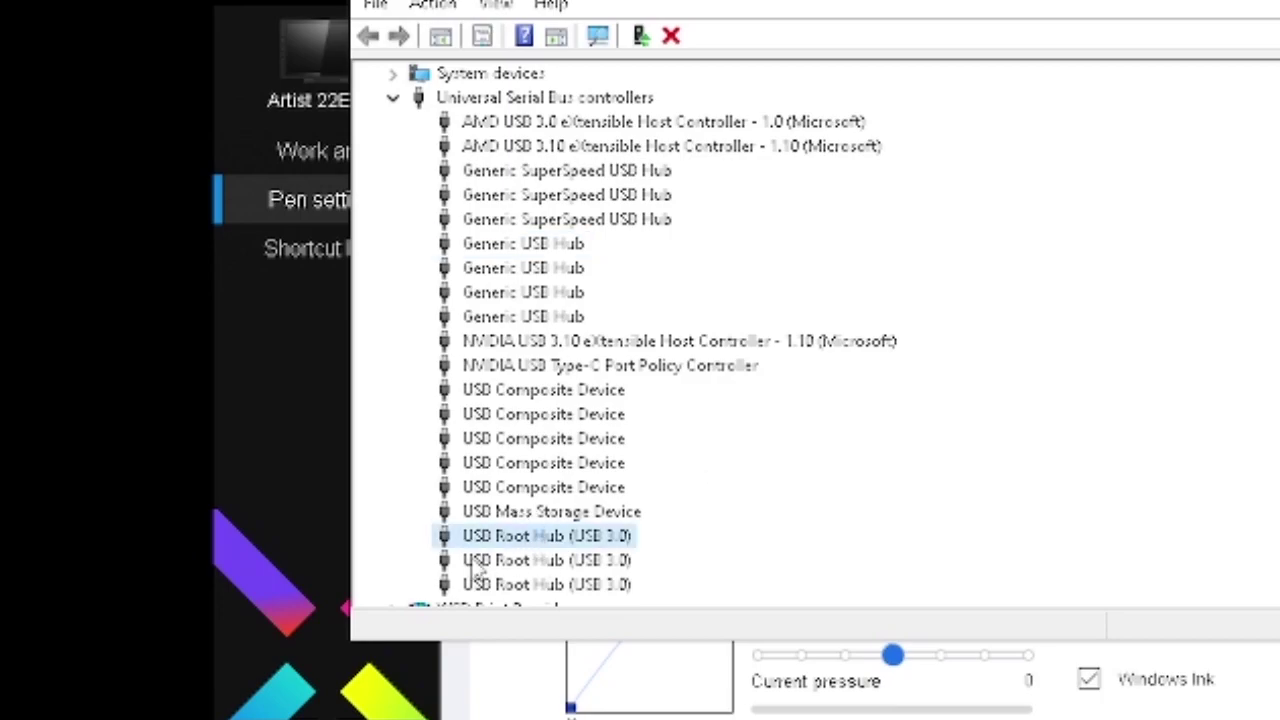
pyautogui.scroll(-1, 591, 586)
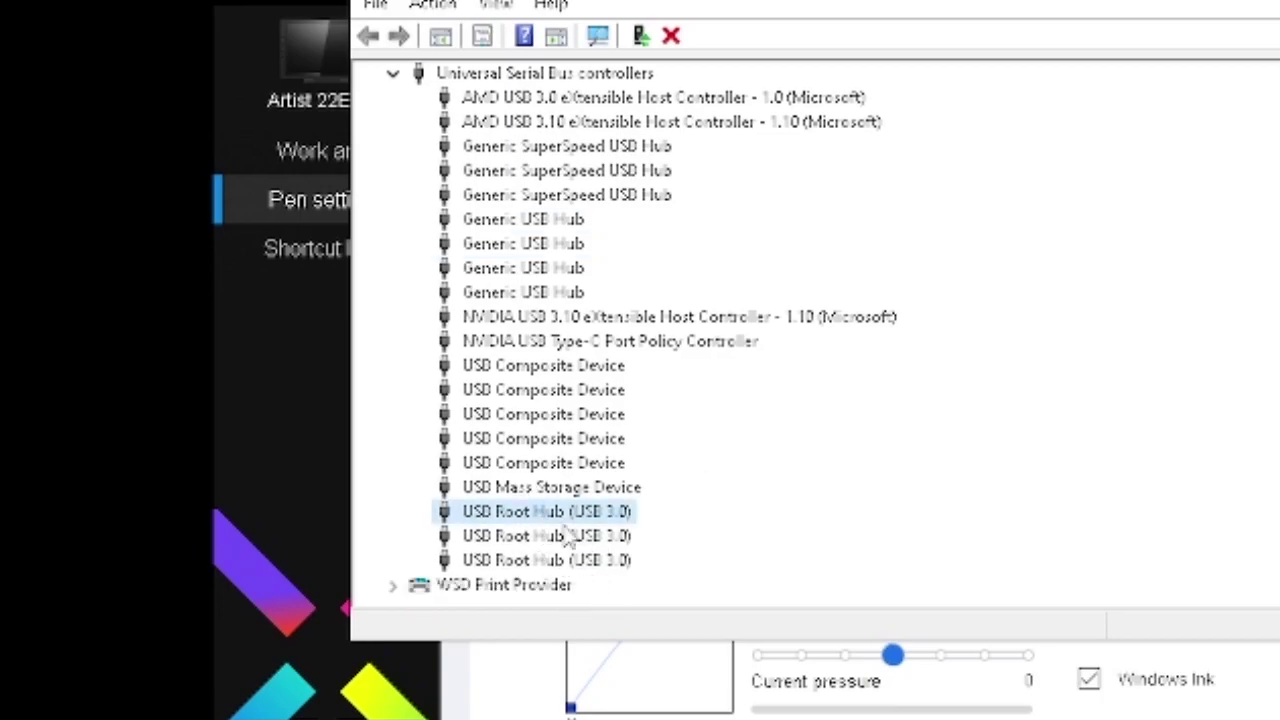
pyautogui.doubleClick(538, 222)
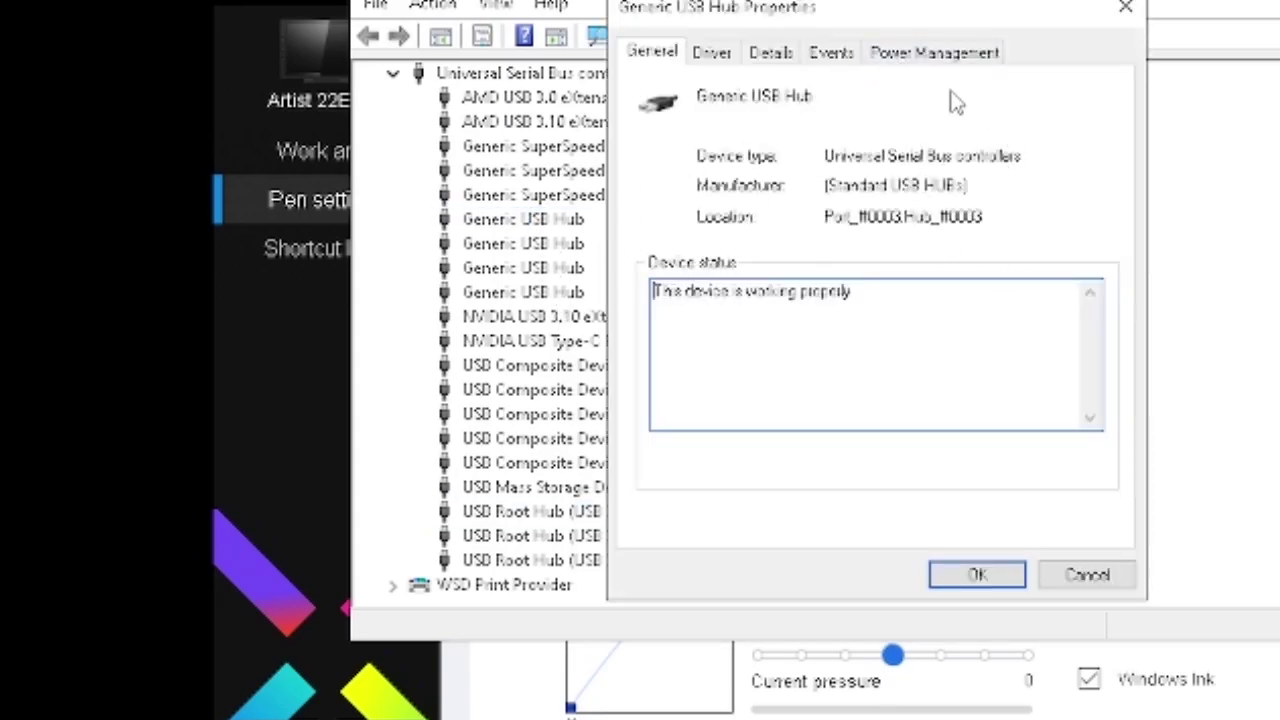
pyautogui.click(1126, 9)
pyautogui.rightClick(588, 218)
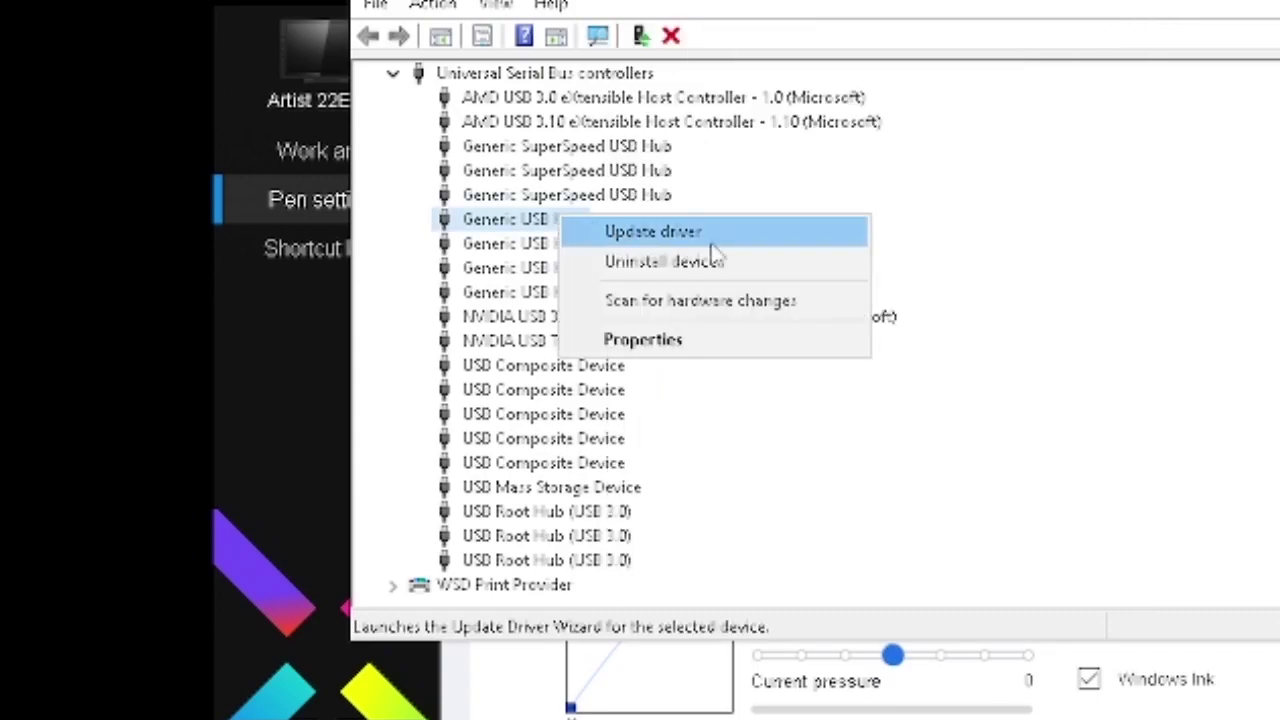
pyautogui.click(690, 233)
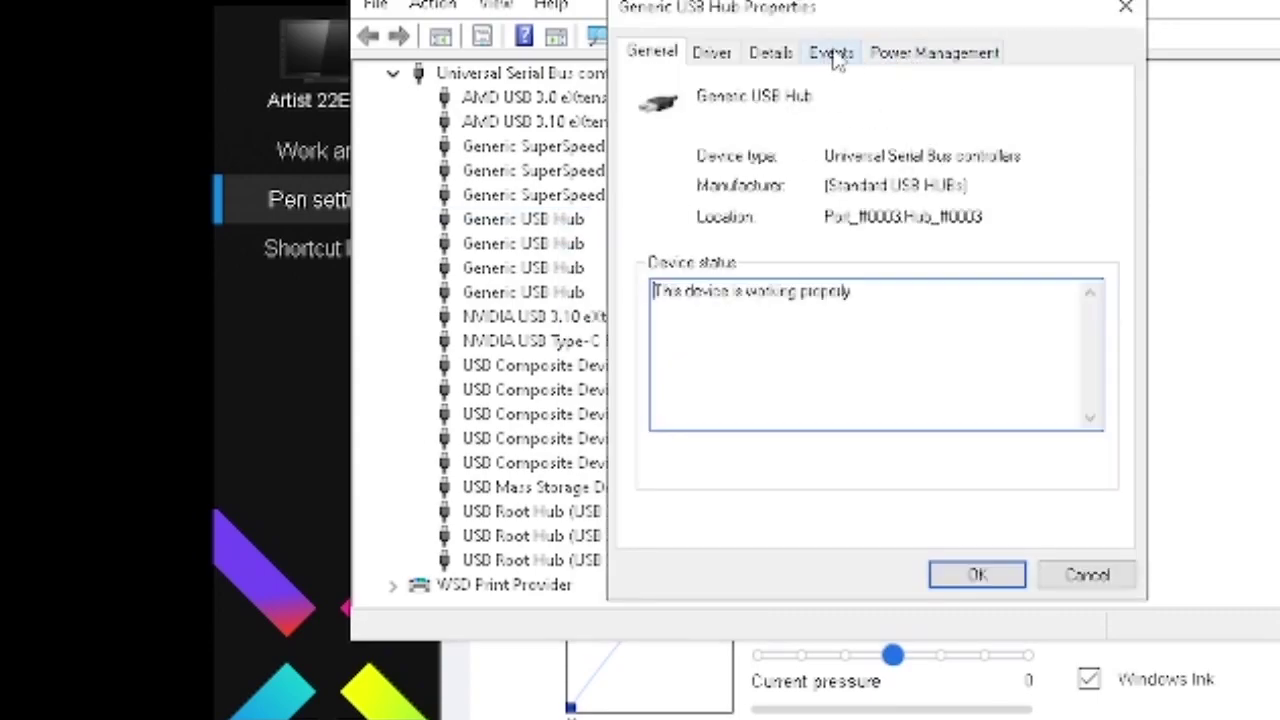
pyautogui.click(940, 62)
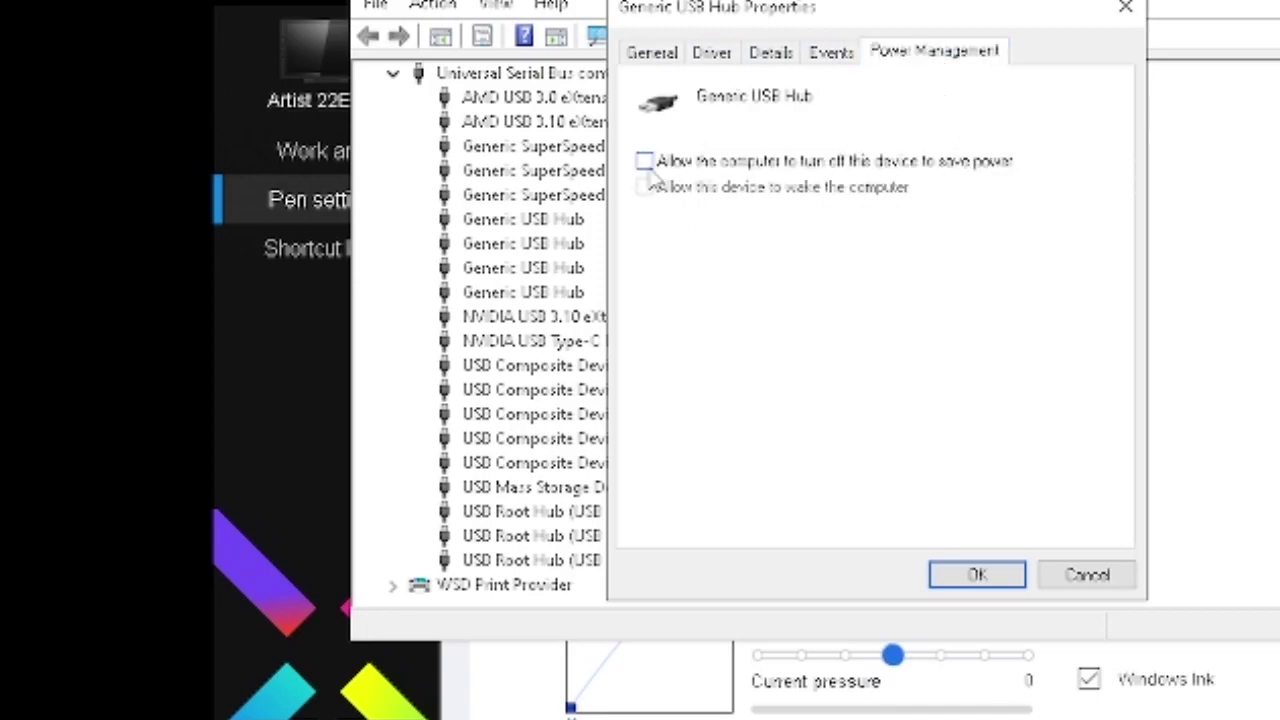
pyautogui.click(645, 162)
pyautogui.click(644, 162)
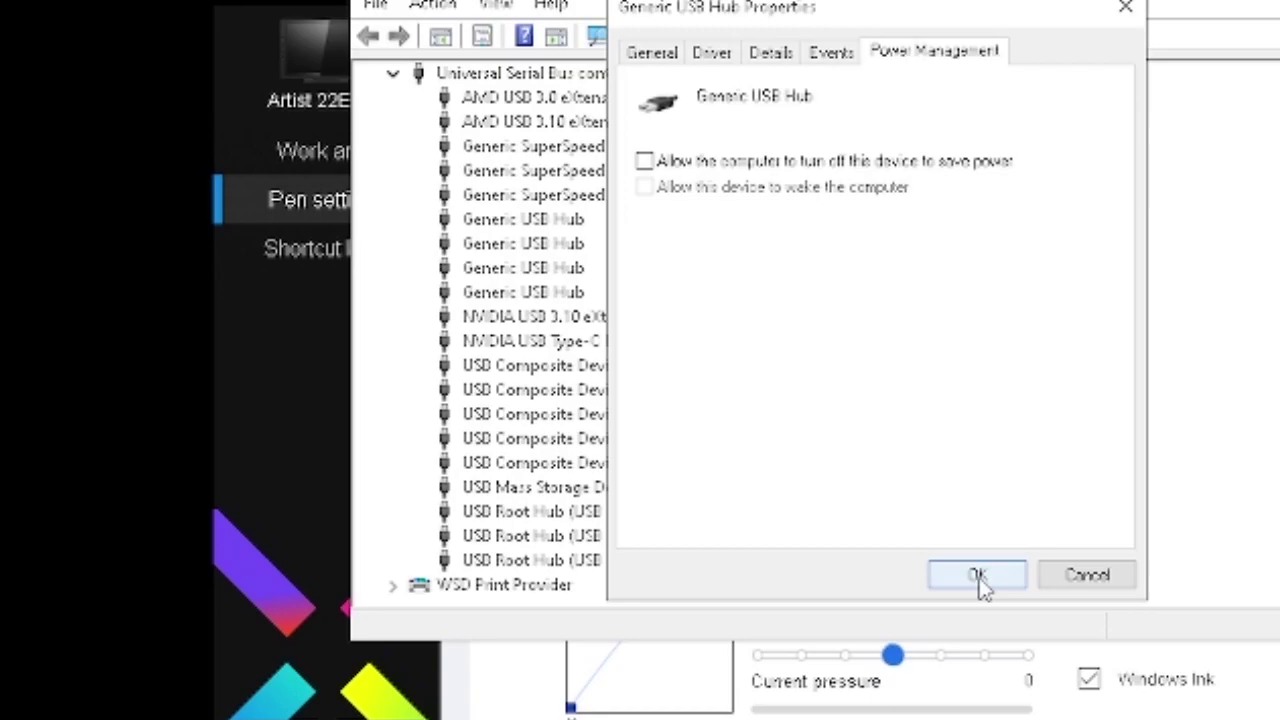
pyautogui.click(1080, 578)
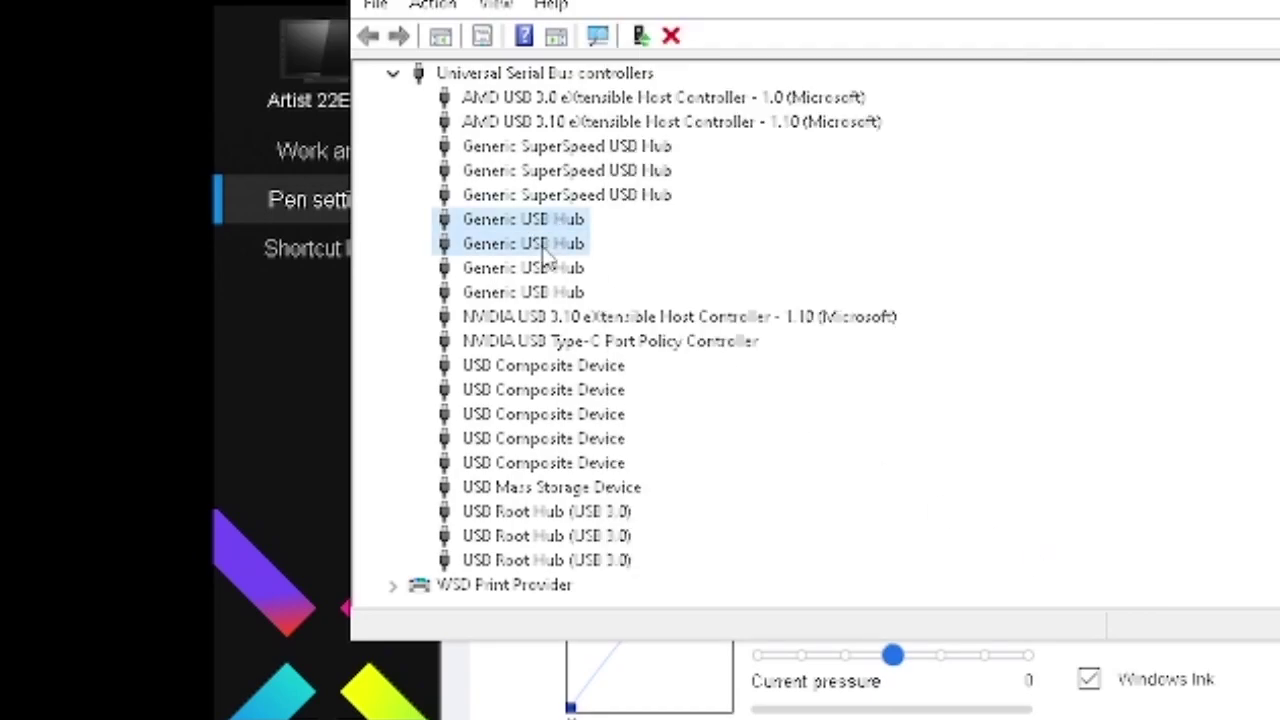
# Check the power management options of the second and third Generic USB Hubs, closing each one's properties without changes
pyautogui.rightClick(550, 256)
pyautogui.click(655, 380)
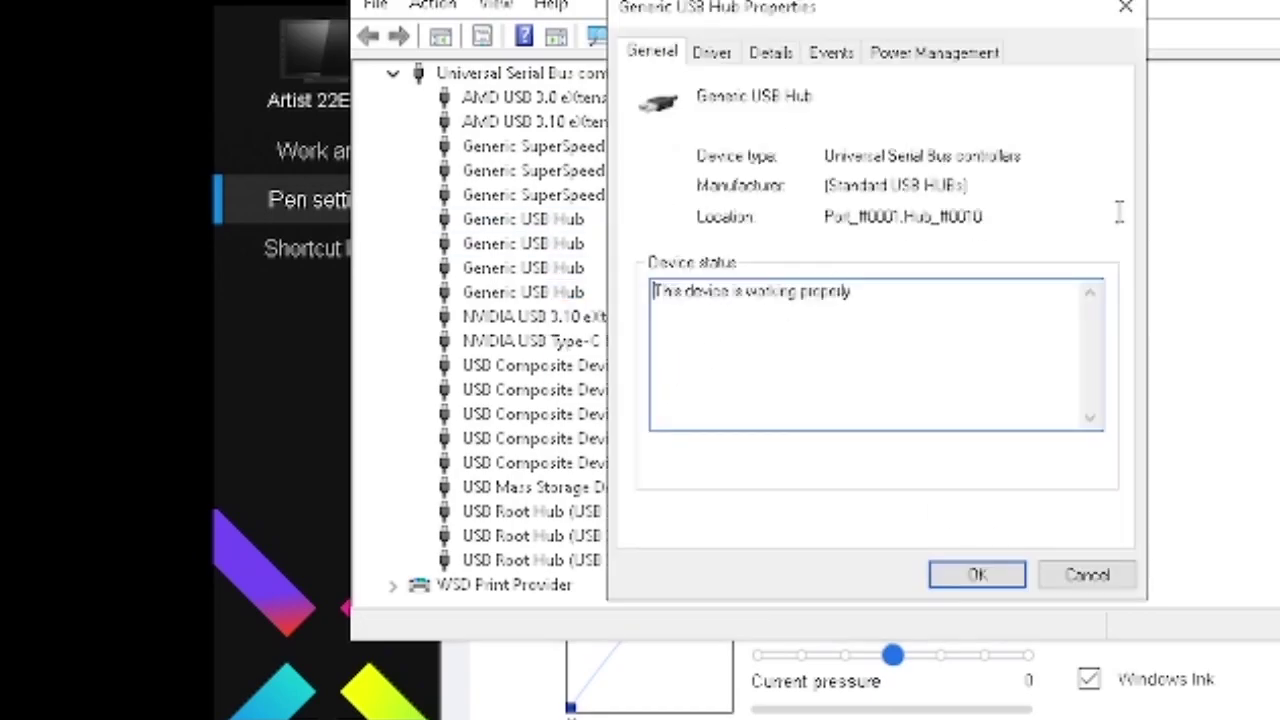
pyautogui.click(968, 53)
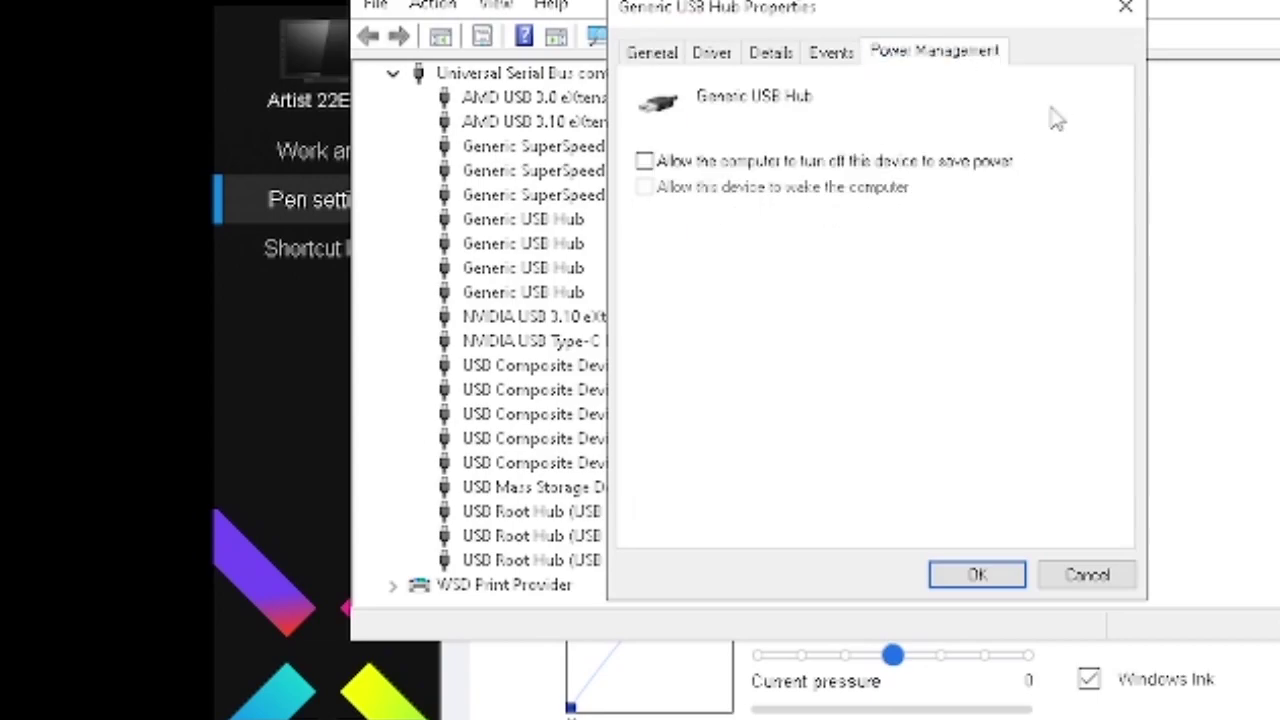
pyautogui.click(1124, 8)
pyautogui.doubleClick(570, 268)
pyautogui.click(958, 52)
pyautogui.click(1087, 577)
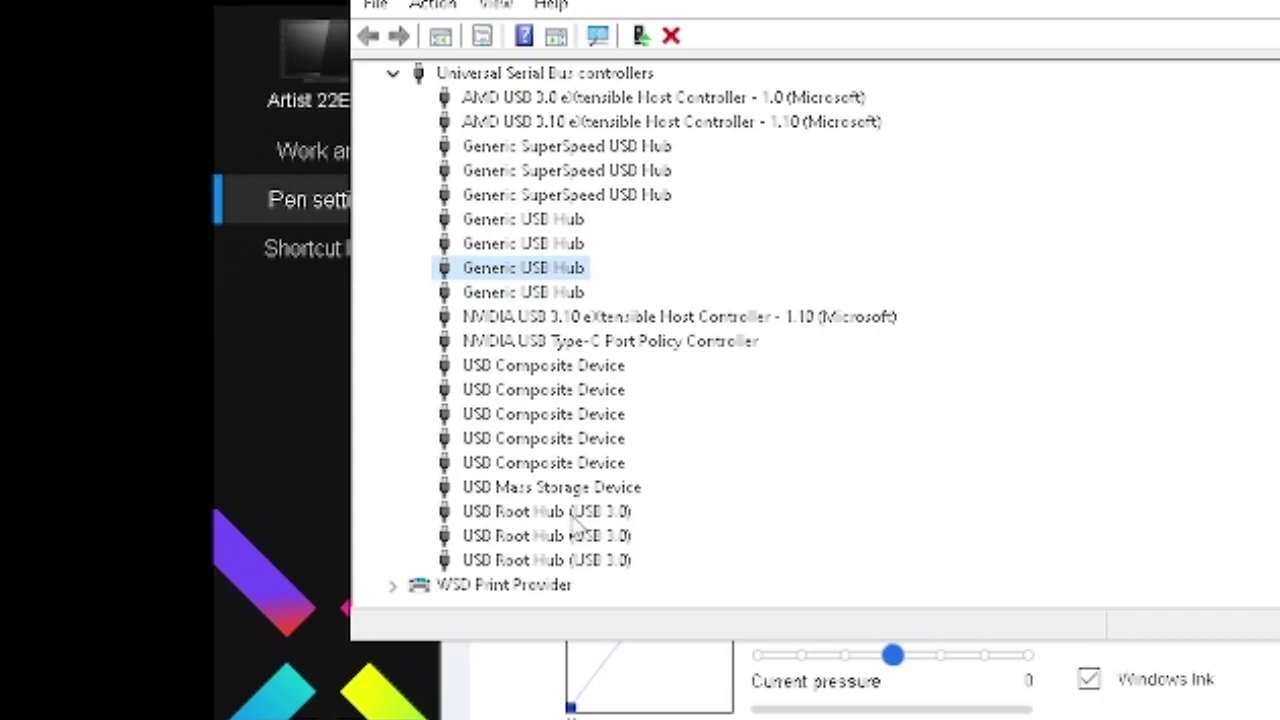
# Look for a power management option in a USB Composite Device's properties, view its events and close the properties
pyautogui.doubleClick(563, 406)
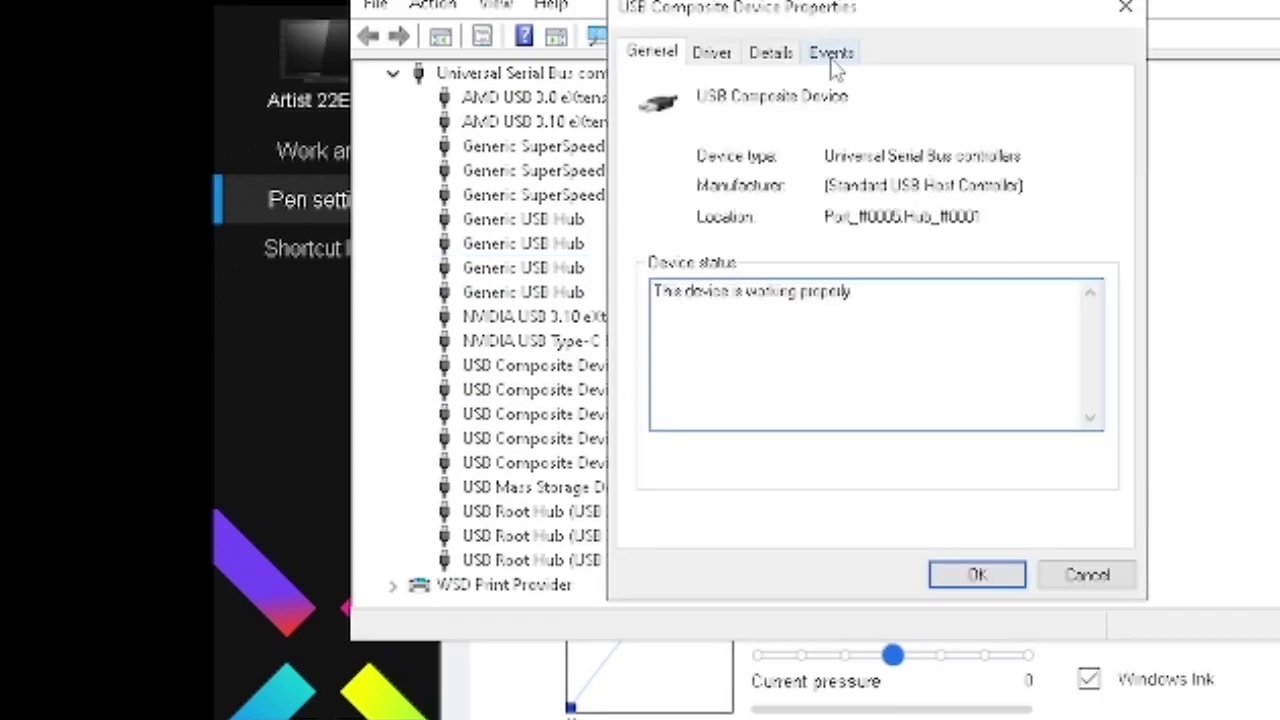
pyautogui.click(826, 54)
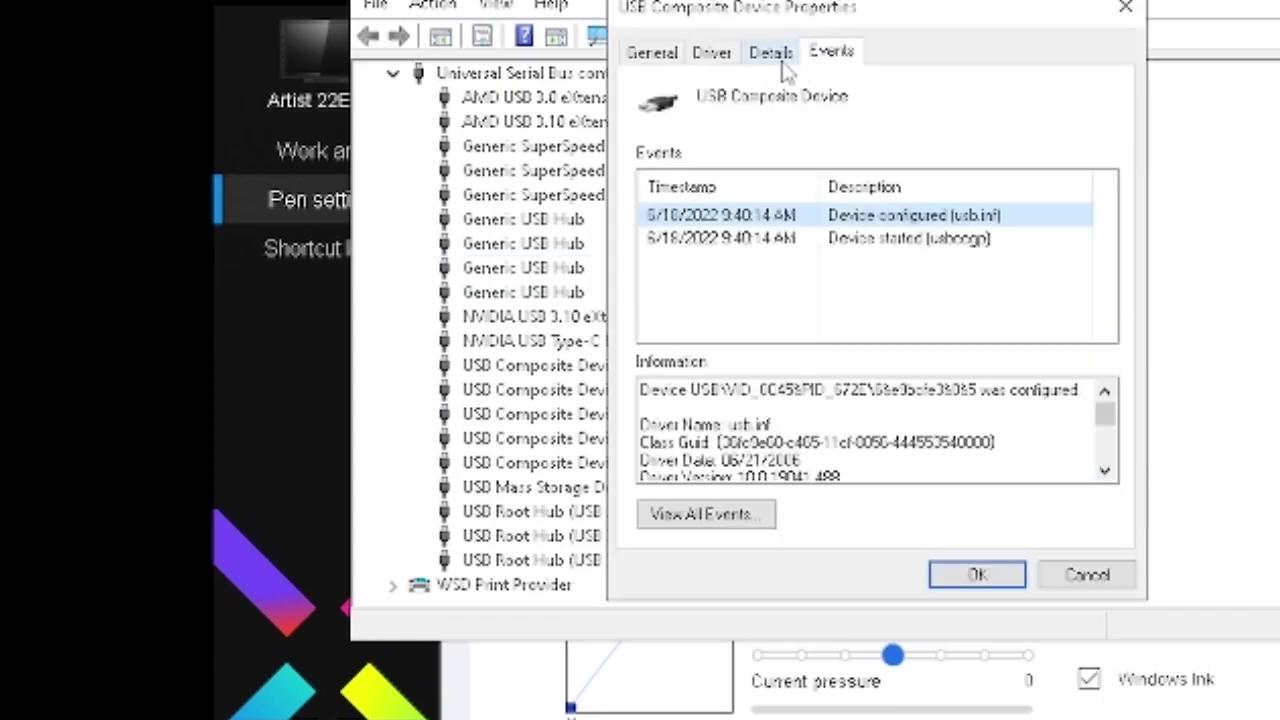
pyautogui.click(1118, 8)
# Check the power management options of the first USB Root Hub (USB 3.0), leave them unchanged and close Device Manager
pyautogui.doubleClick(578, 512)
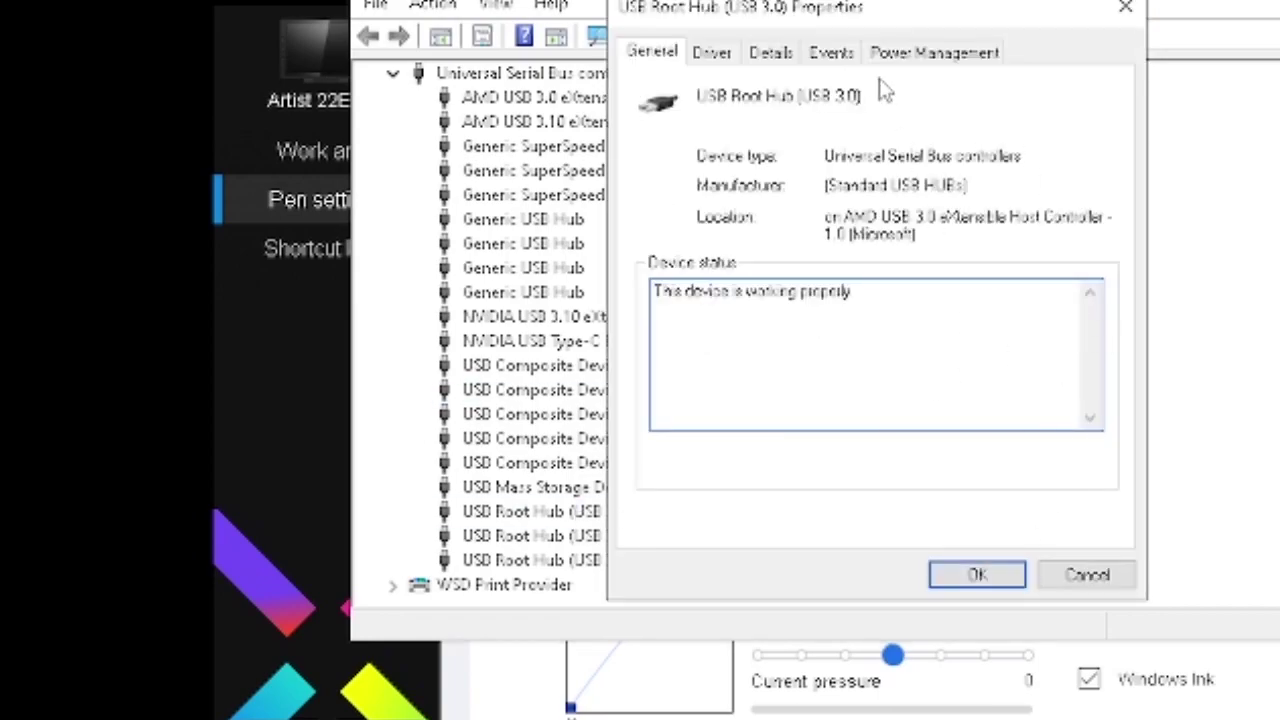
pyautogui.click(930, 55)
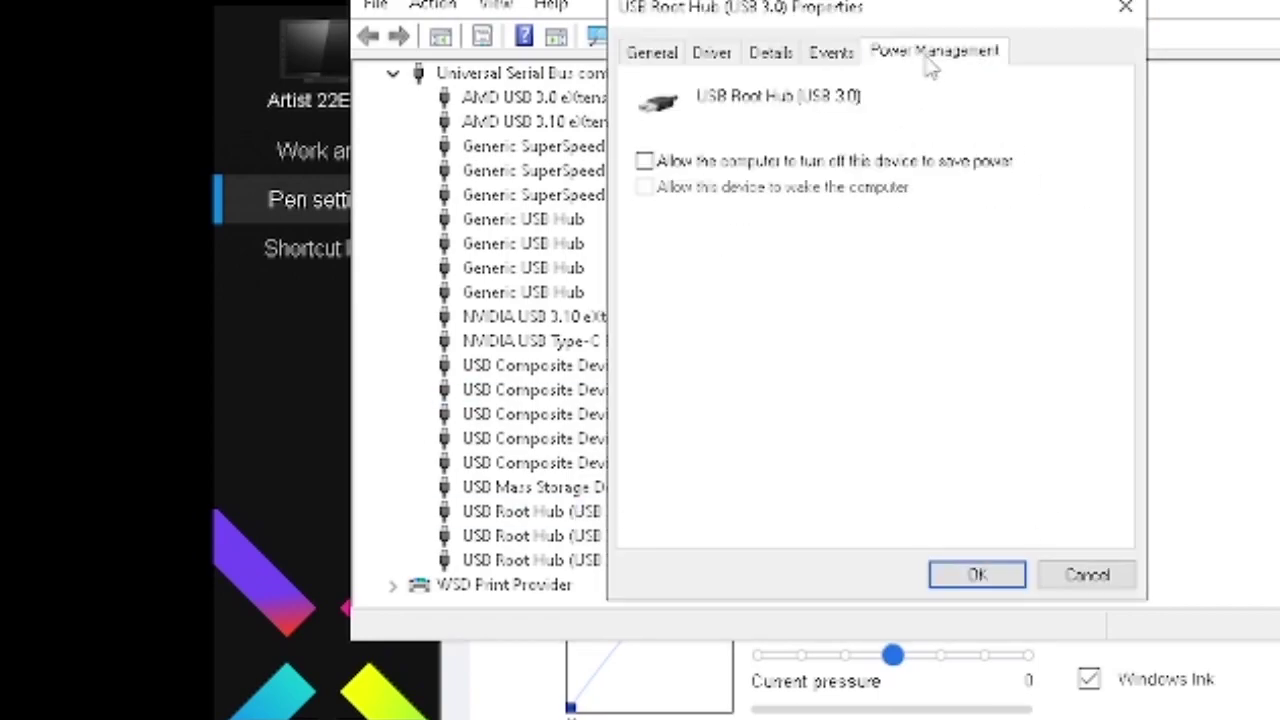
pyautogui.click(1090, 578)
pyautogui.hotkey('alt', 'F4')
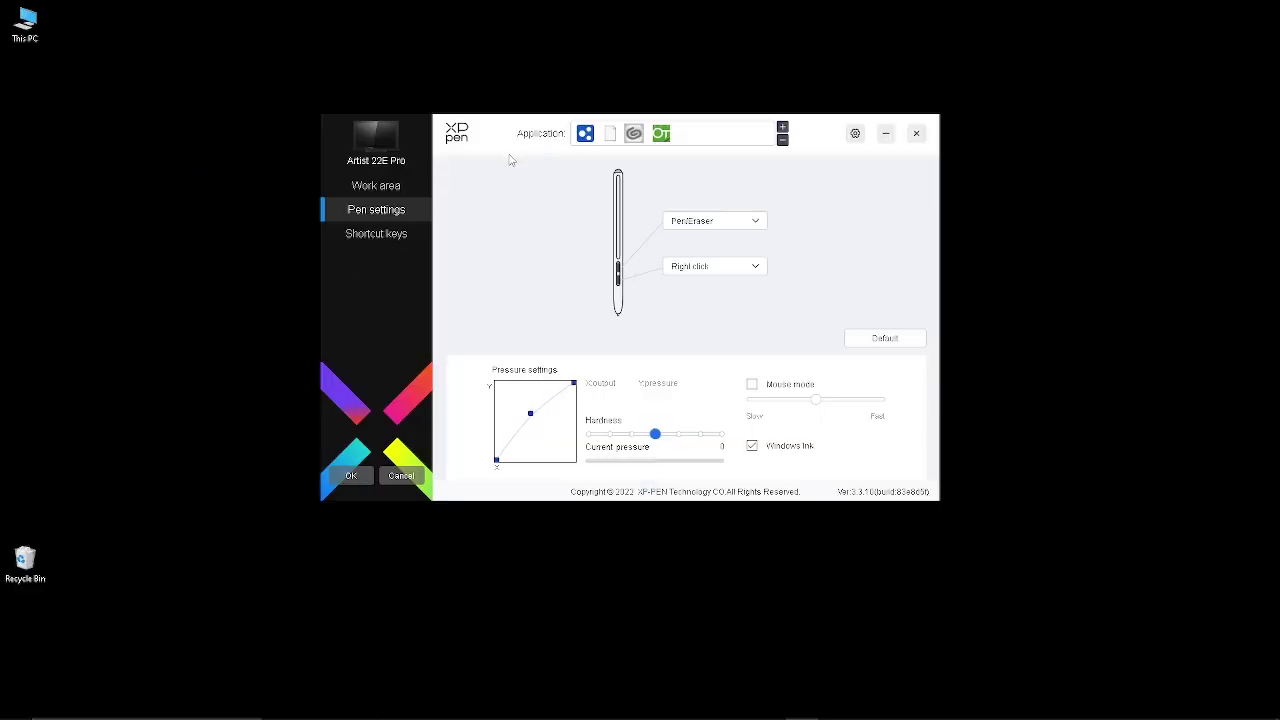
# In the XP-Pen pen settings, customize the pen's upper button as the mouse control Middle click
pyautogui.click(376, 235)
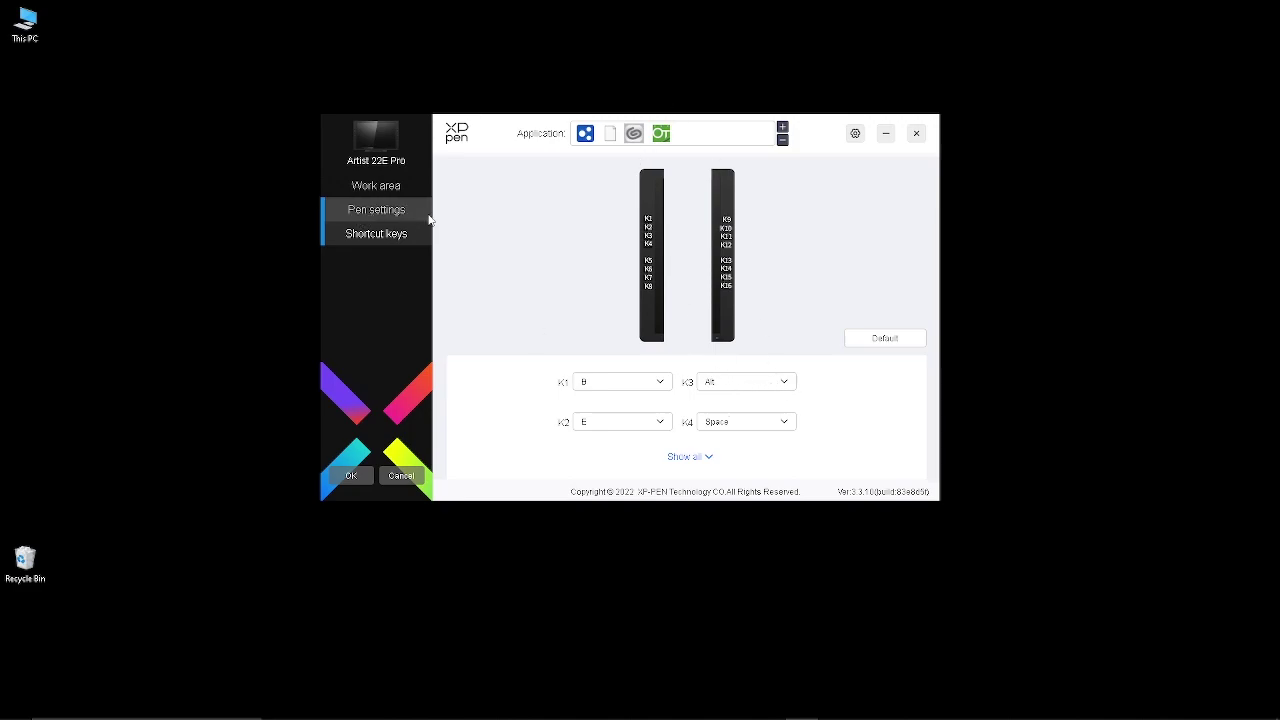
pyautogui.click(365, 209)
pyautogui.click(753, 222)
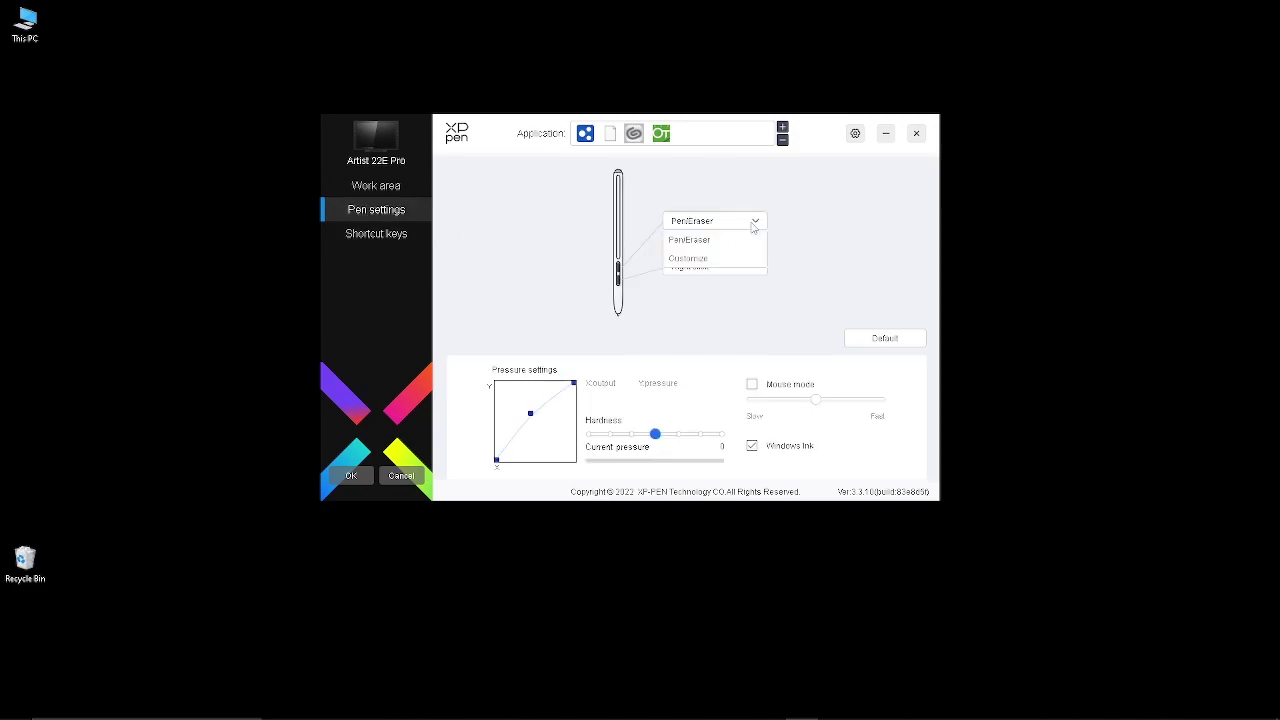
pyautogui.click(706, 260)
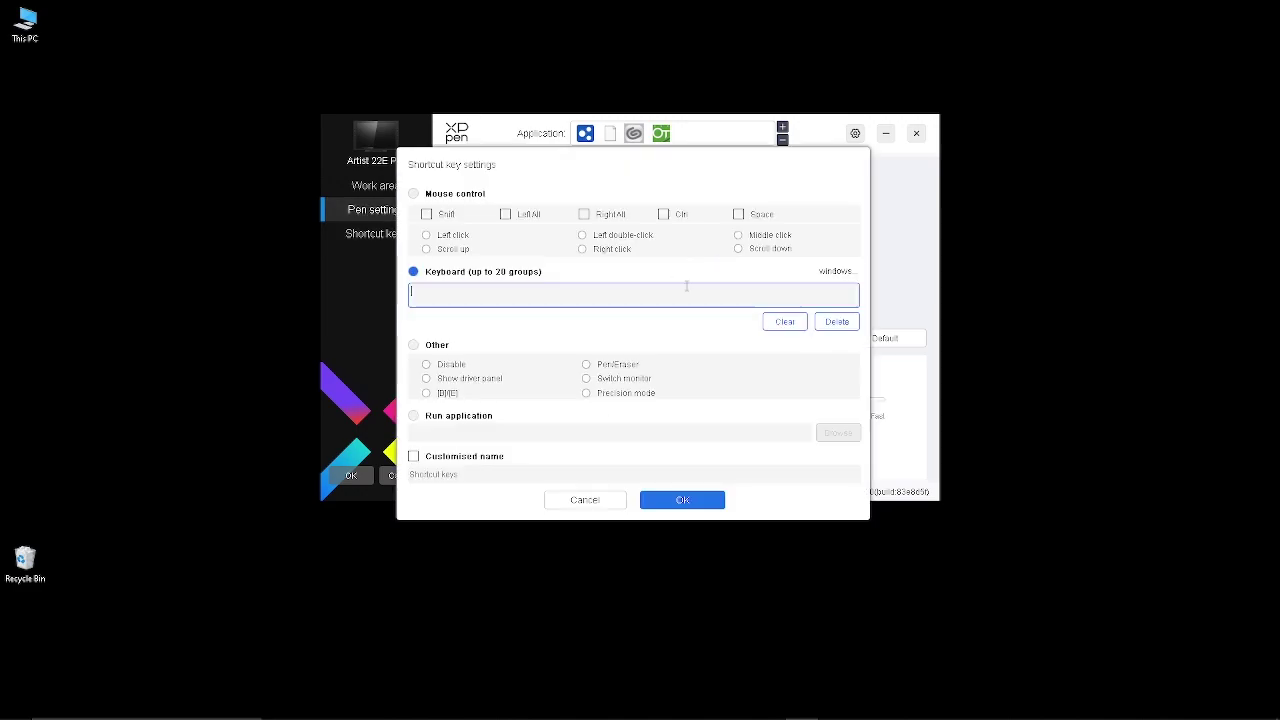
pyautogui.click(414, 196)
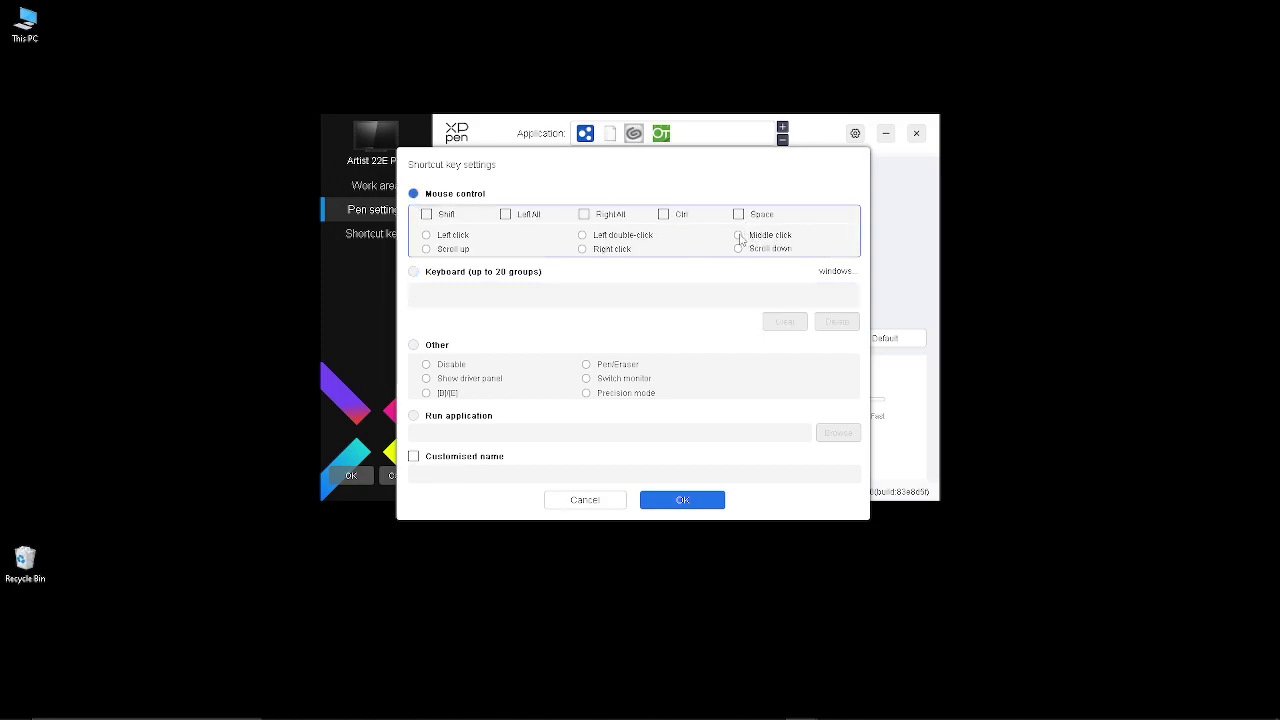
pyautogui.click(739, 236)
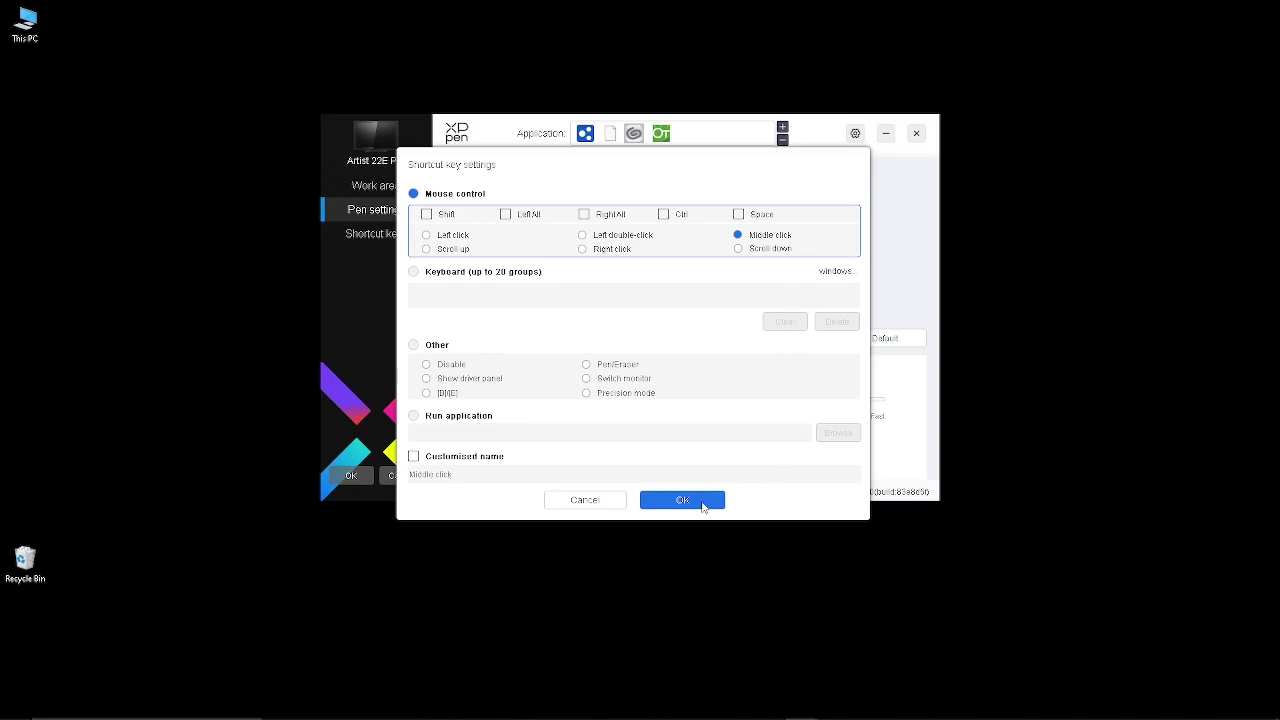
pyautogui.click(698, 504)
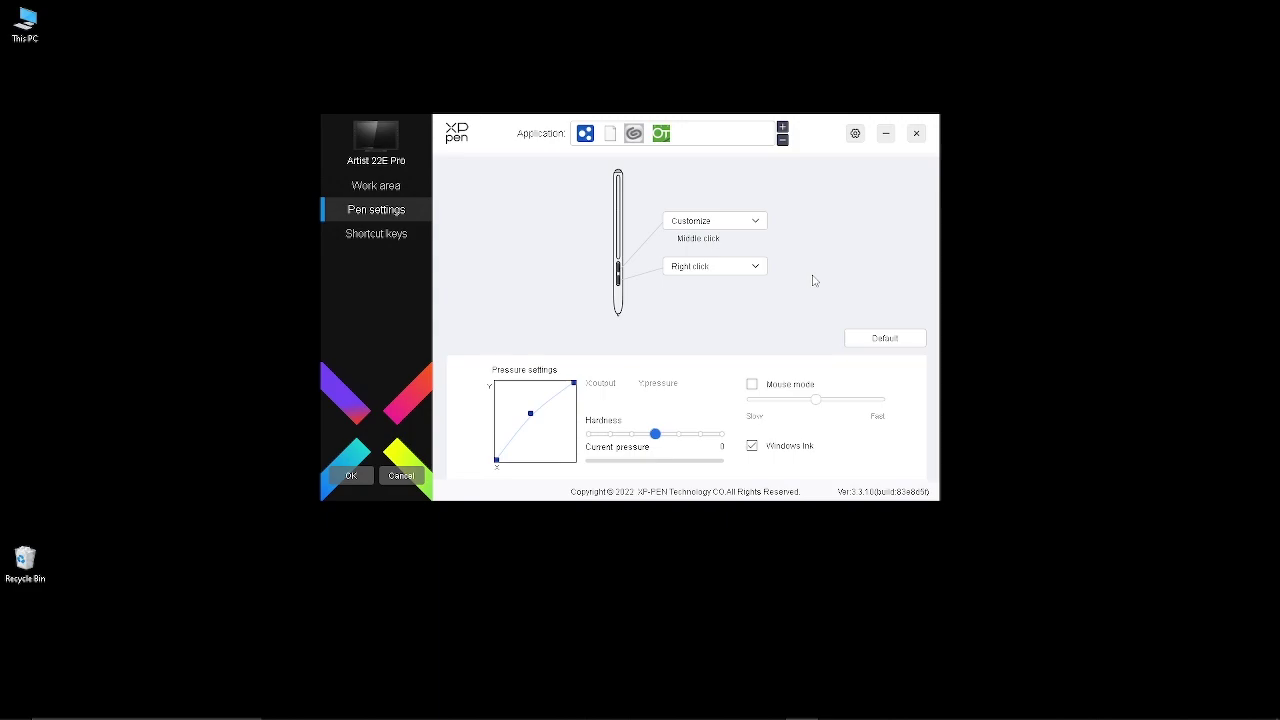
# Set the pen's upper button back to Pen/Eraser and open the tablet's shortcut key settings
pyautogui.click(734, 226)
pyautogui.click(721, 242)
pyautogui.click(371, 234)
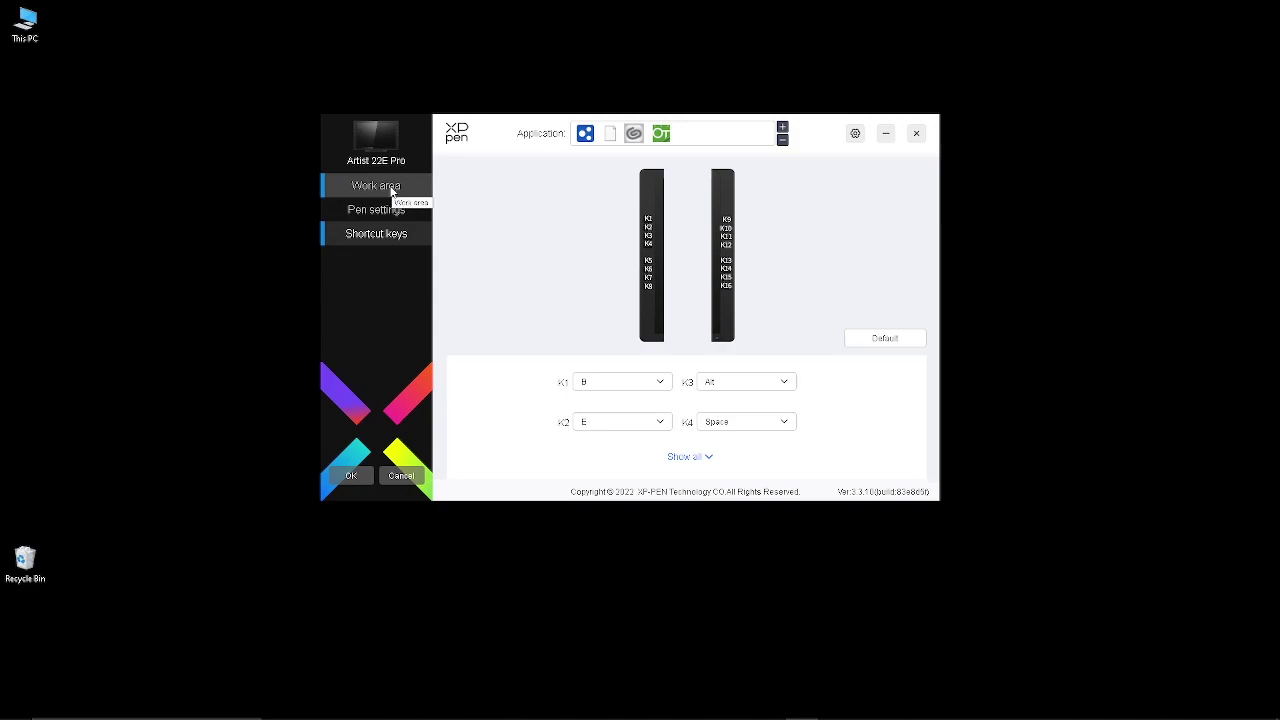